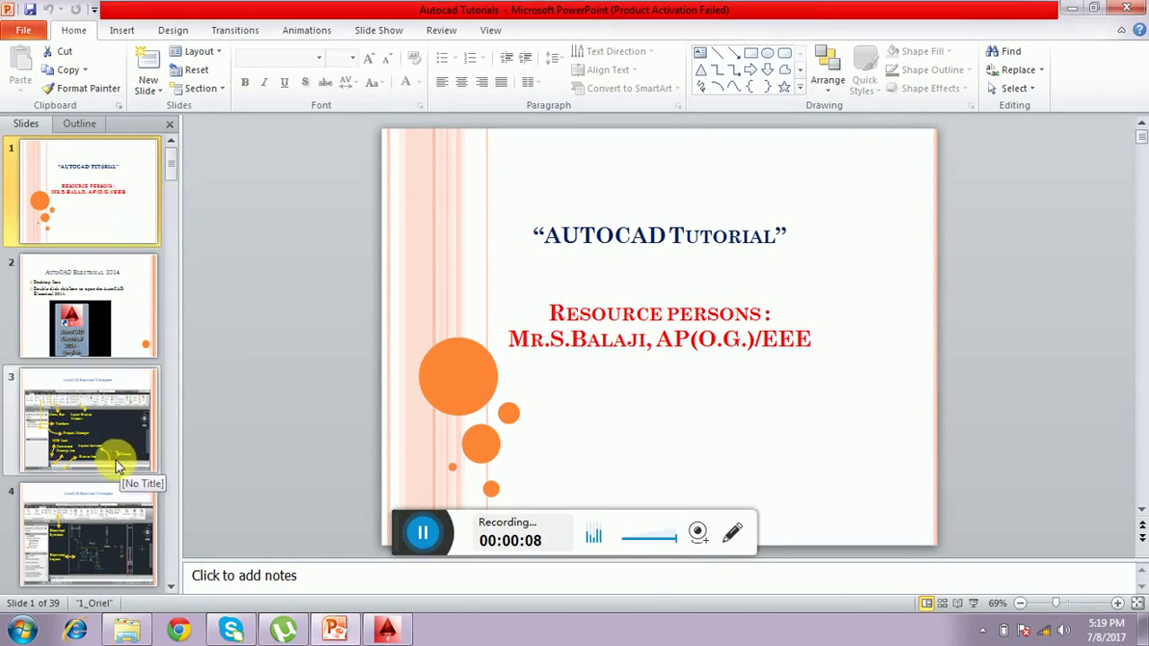
Show PowerPoint slide 24 on ARRAY and BREAK, then switch to AutoCAD Electrical.
scroll(118, 453, "down", 6)
scroll(118, 451, "down", 3)
scroll(117, 449, "down", 3)
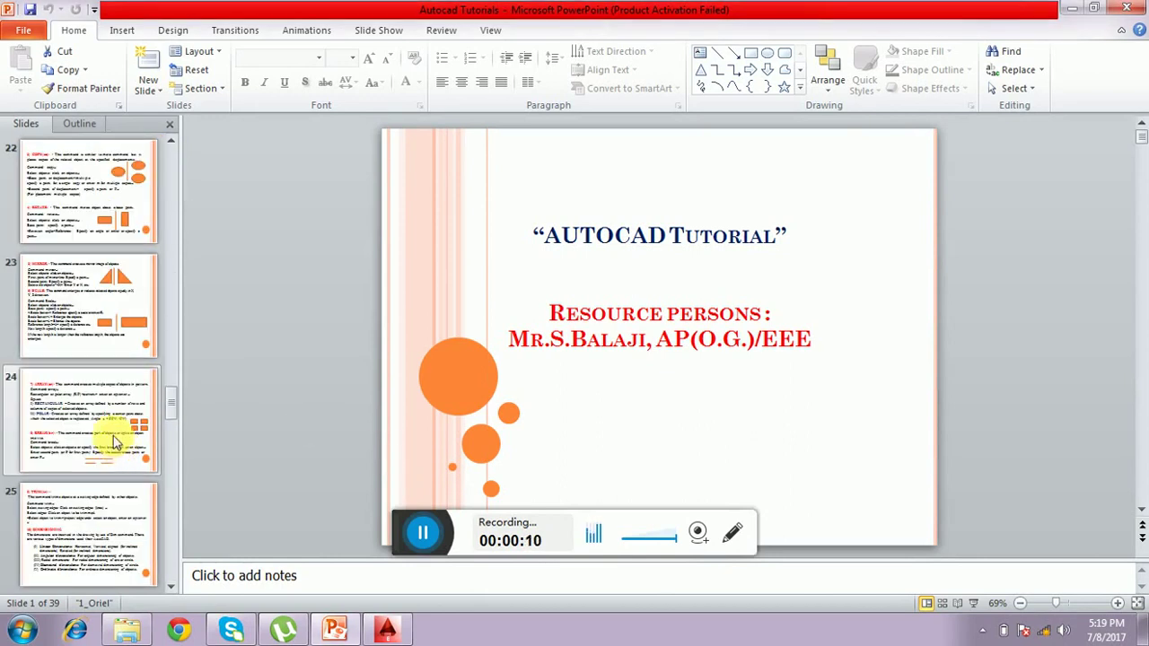
left_click(100, 406)
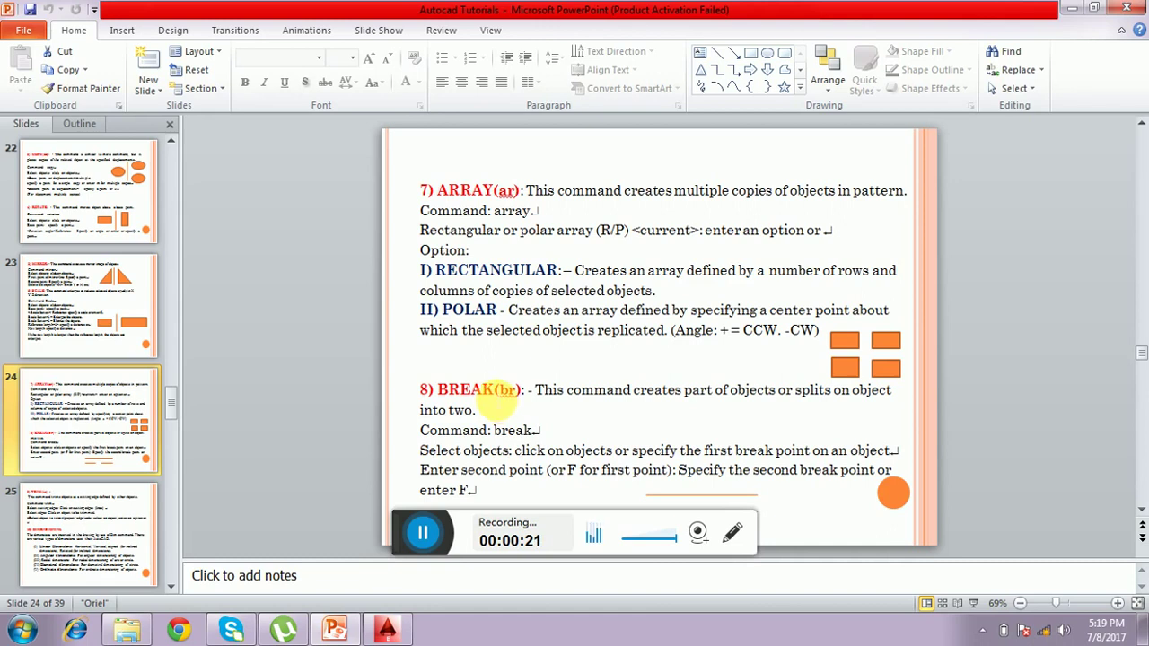
left_click(391, 631)
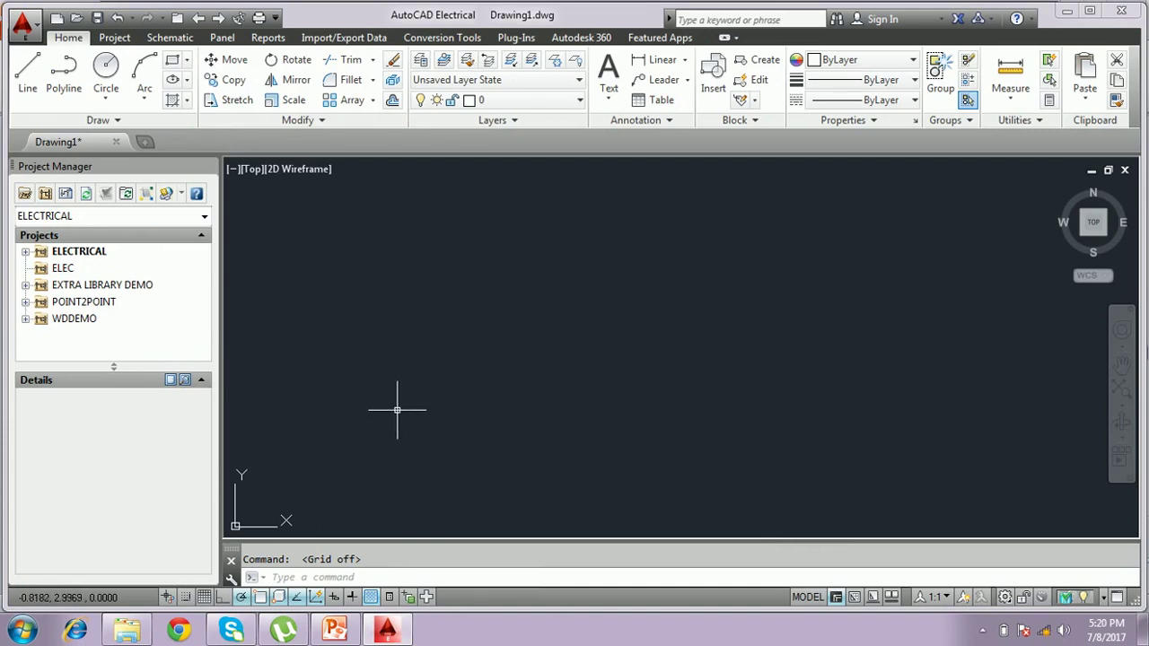
left_click(334, 629)
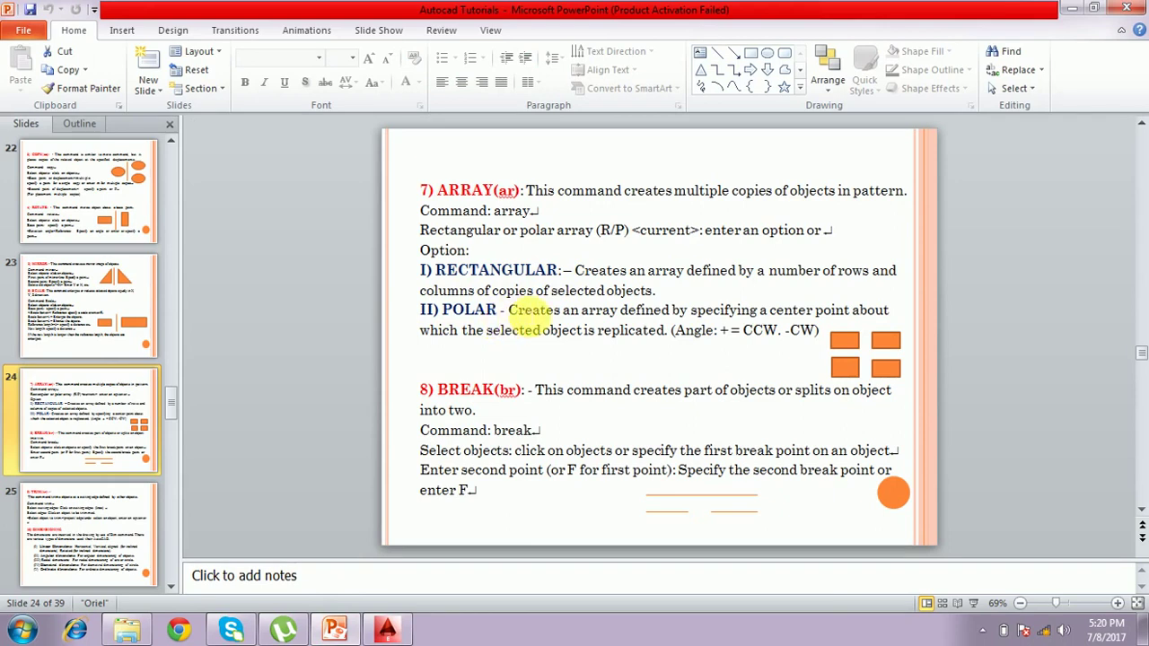
left_click(386, 628)
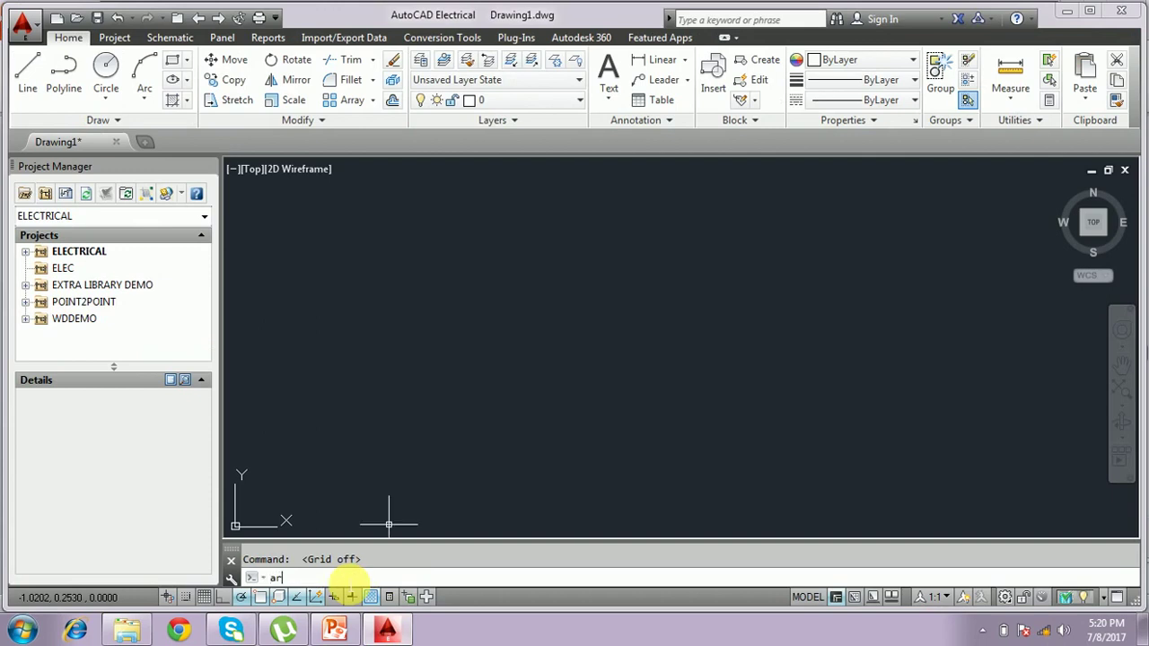
Draw a small rectangle in the upper-left of the drawing and restart ARRAY for it.
key("Return")
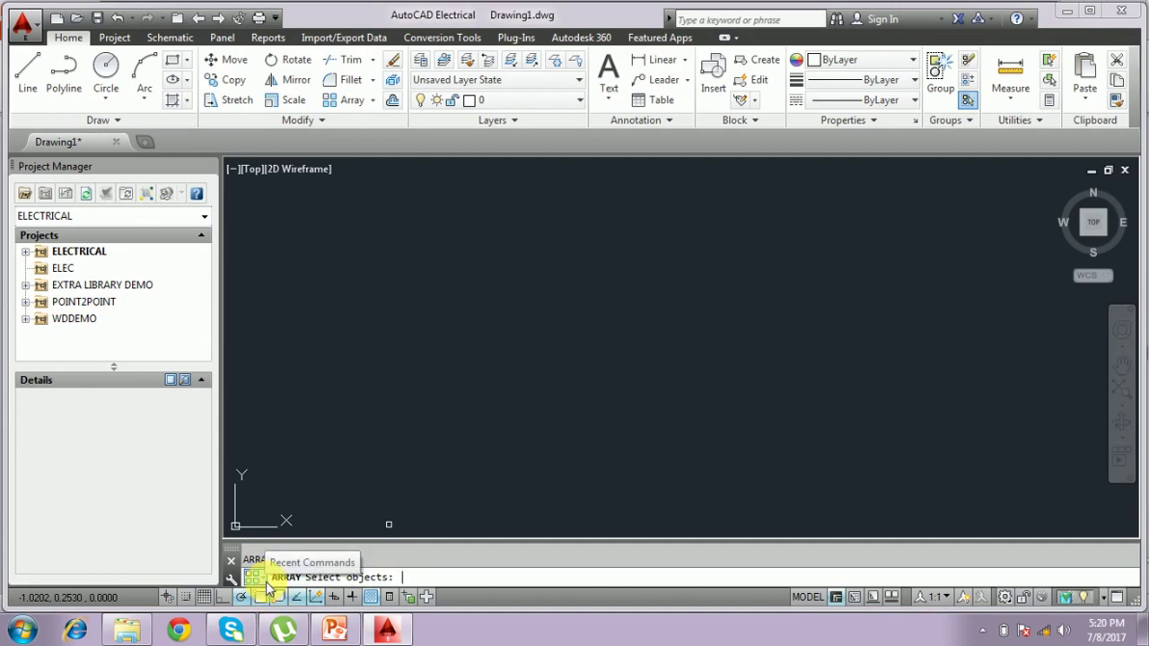
key("Escape")
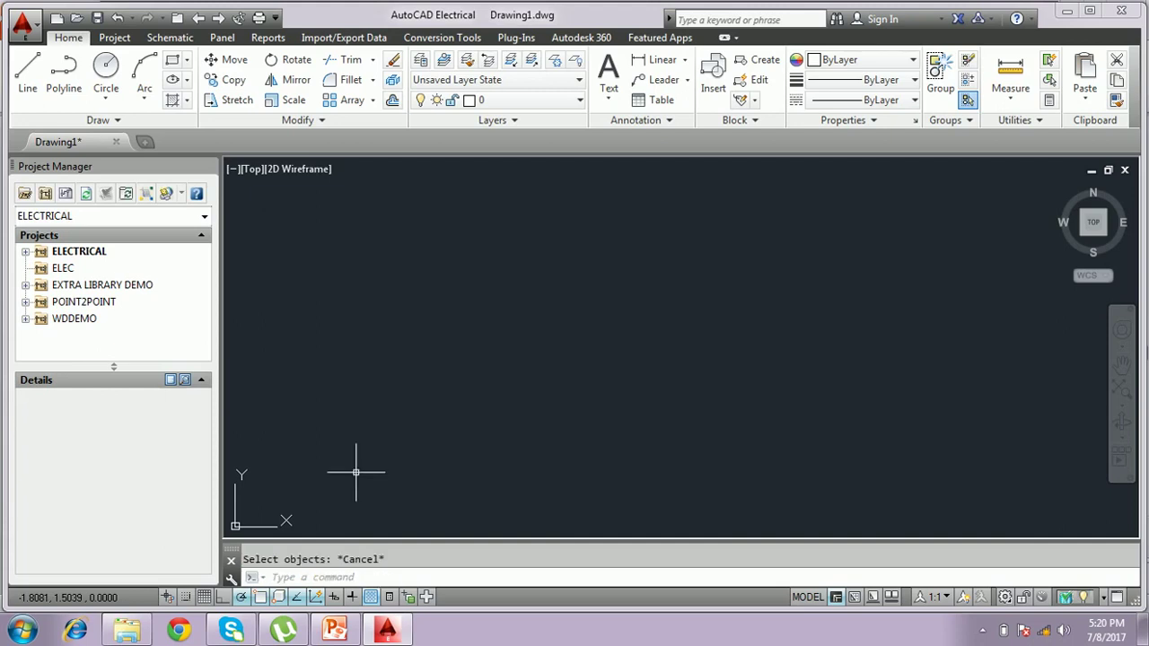
left_click(169, 61)
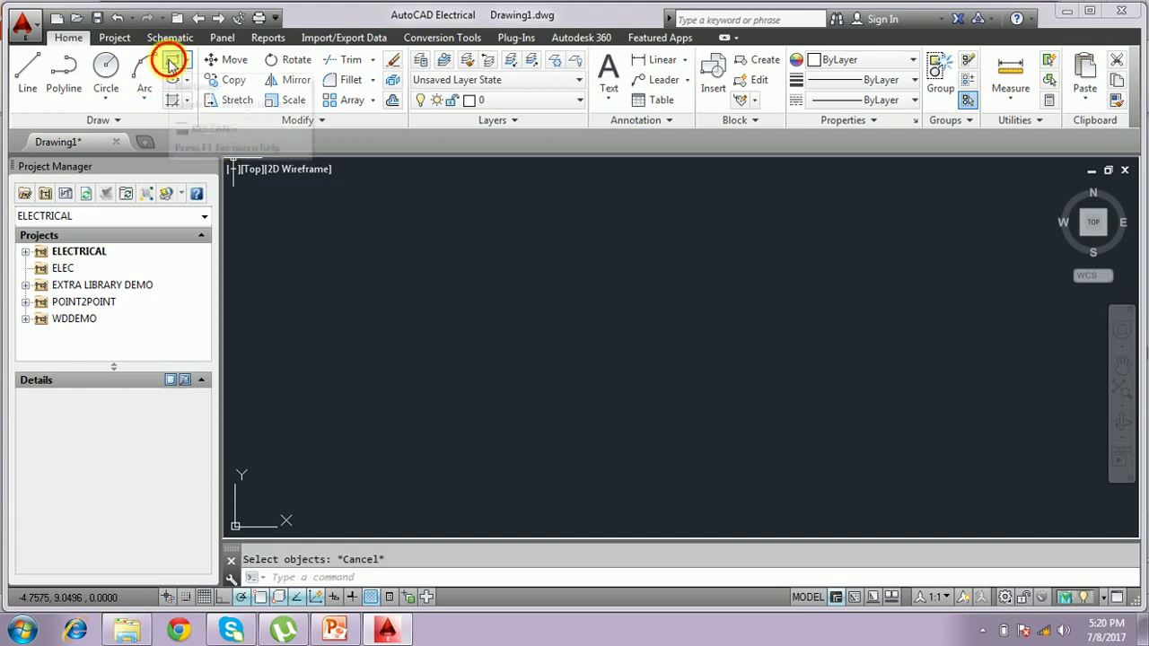
left_click(380, 307)
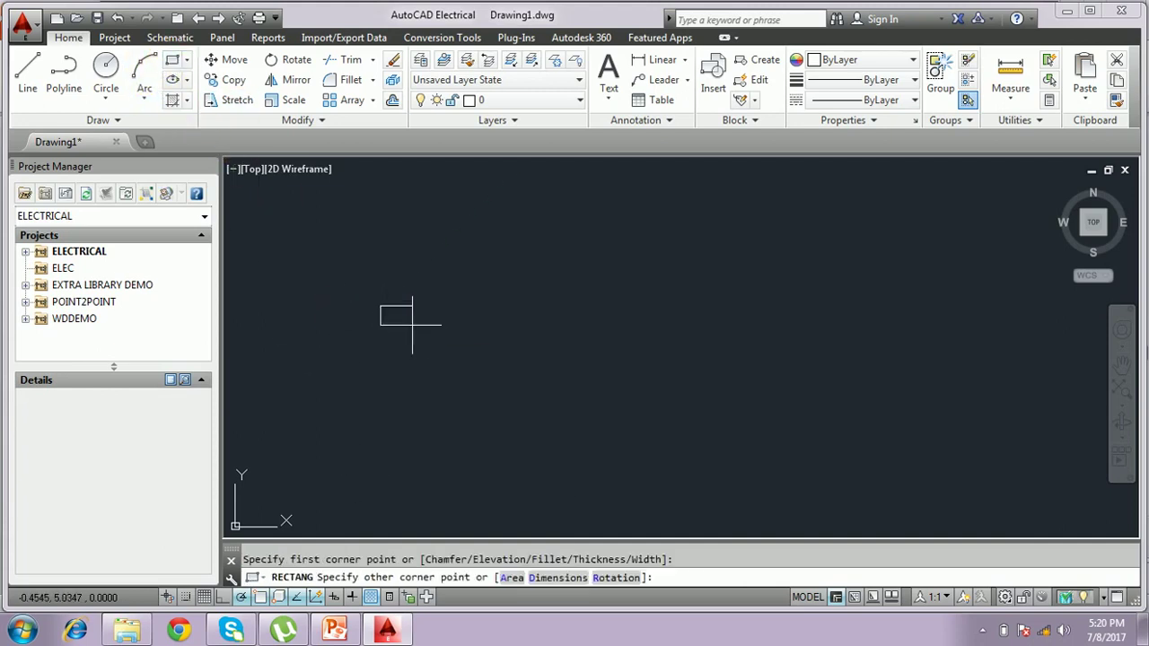
left_click(413, 326)
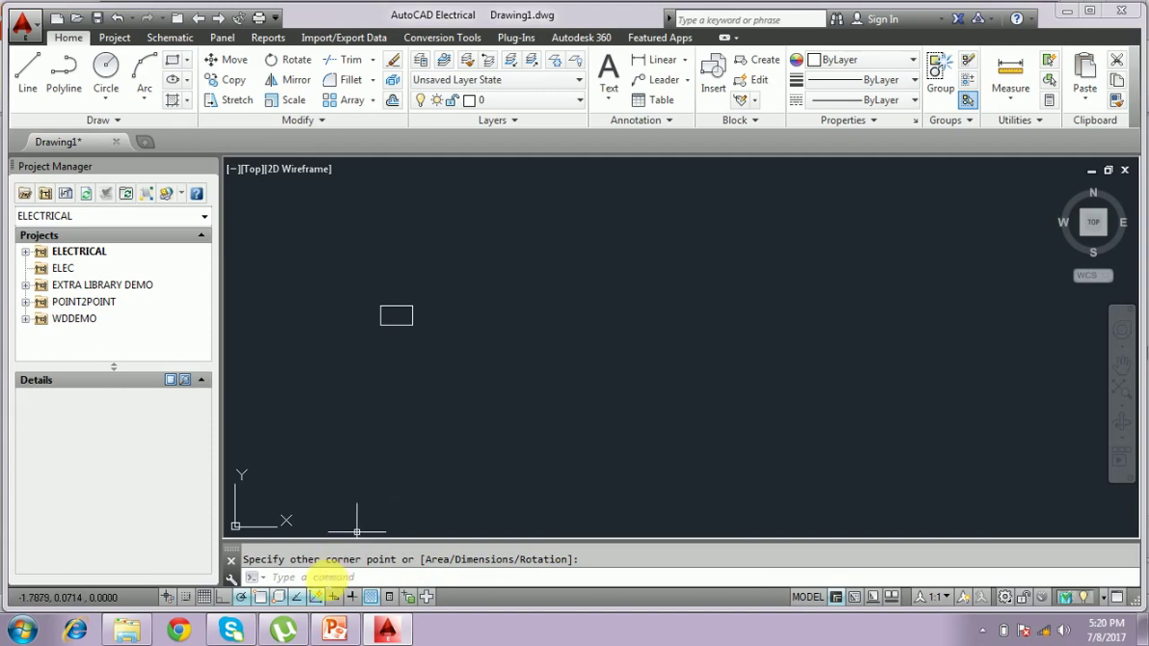
type("ar")
key("Return")
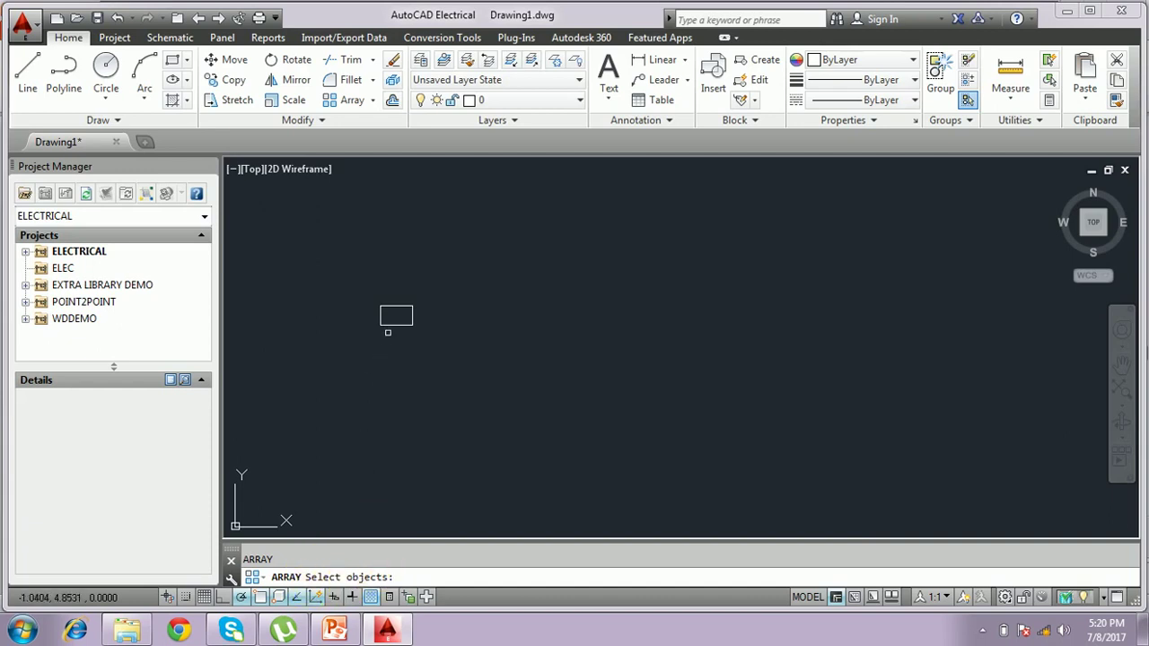
Select the rectangle and accept the Rectangular array type, giving a 4 by 3 grid.
left_click(389, 324)
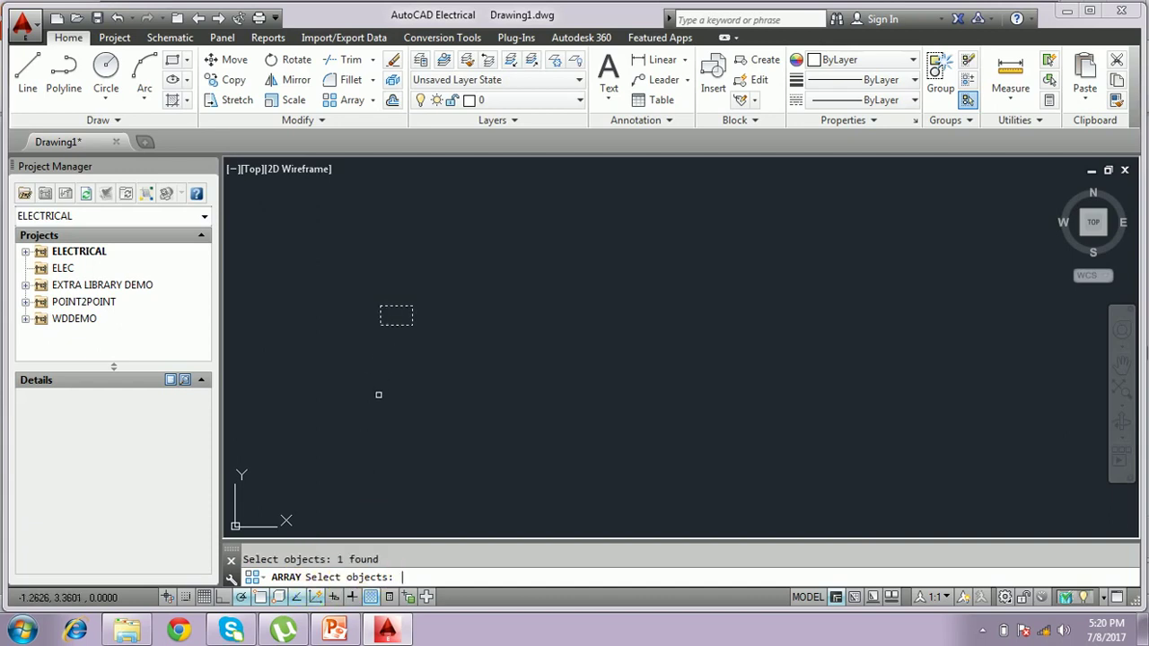
key("Return")
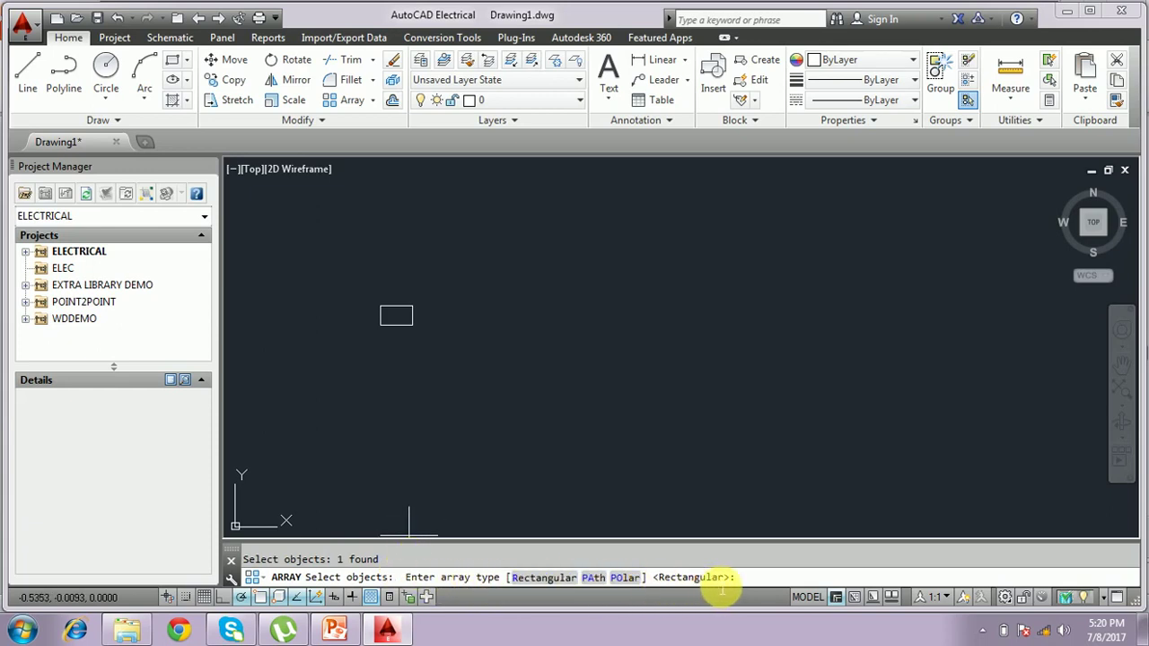
key("Return")
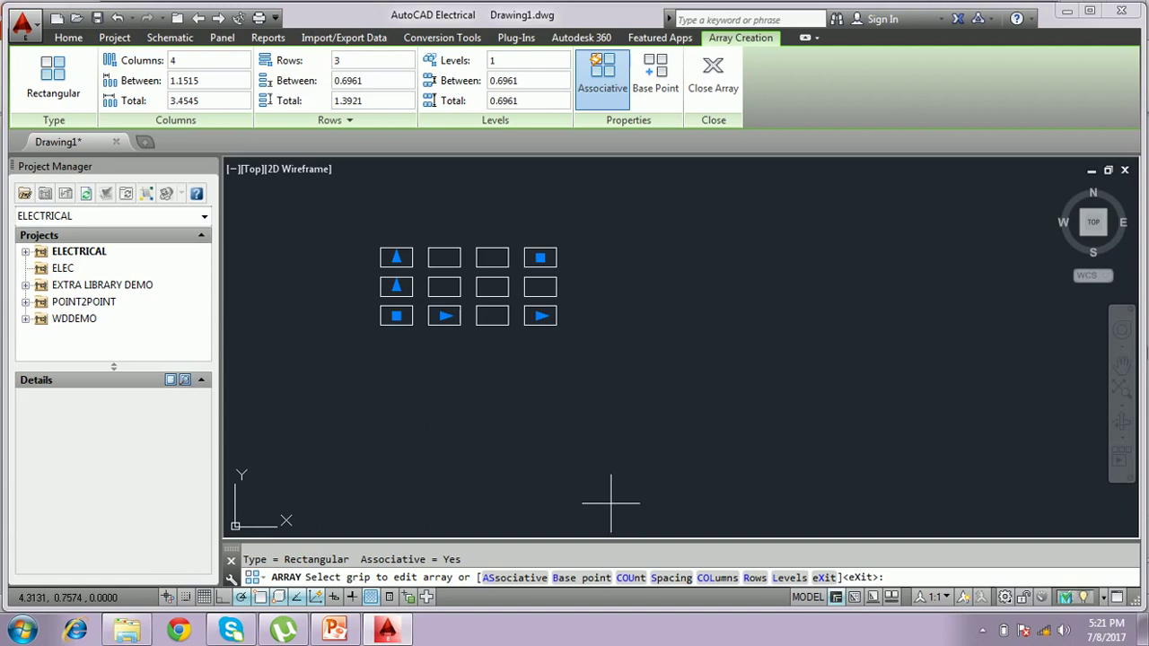
Change the rectangular array to 5 columns spaced 2 units apart.
left_click(642, 533)
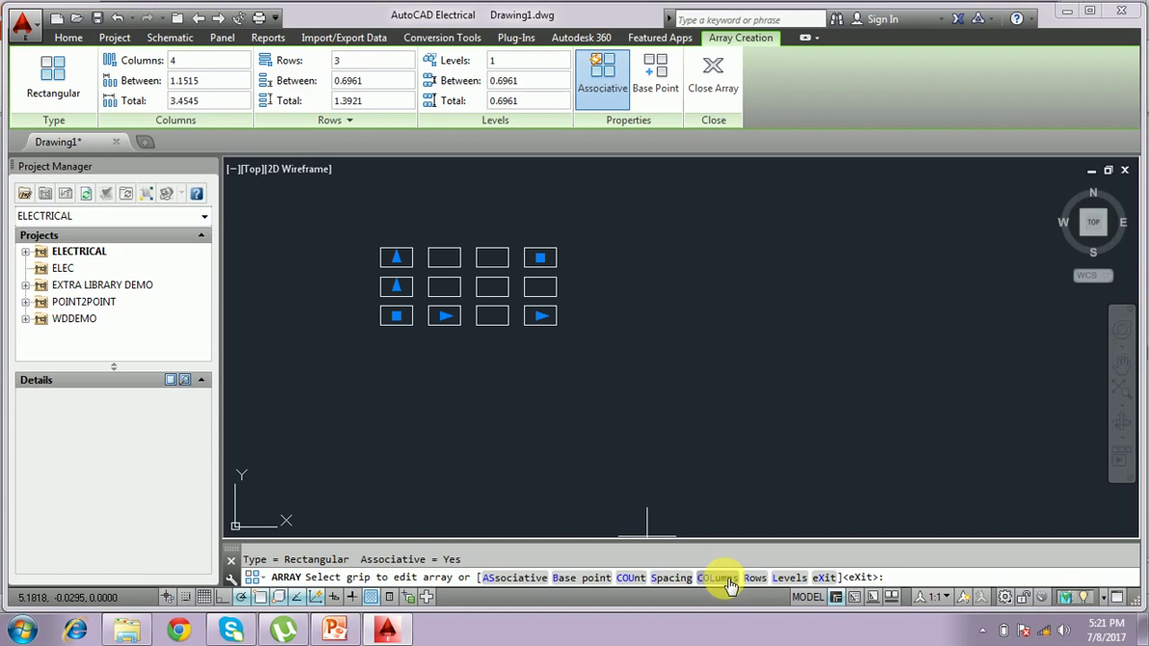
left_click(730, 579)
type("5")
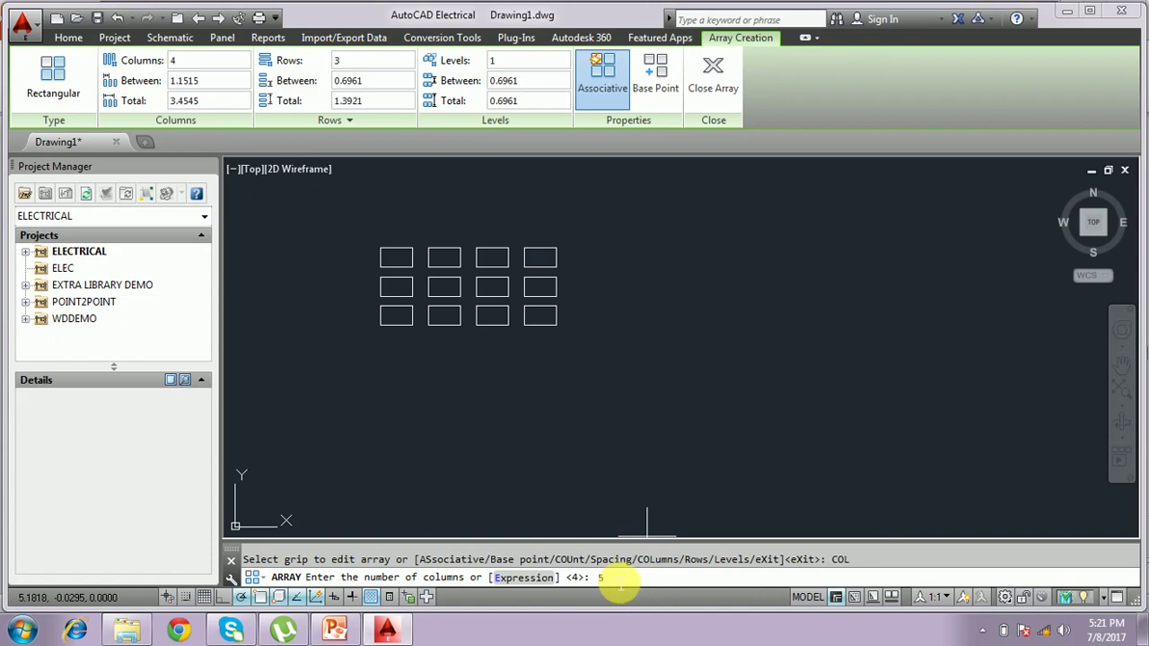
key("Return")
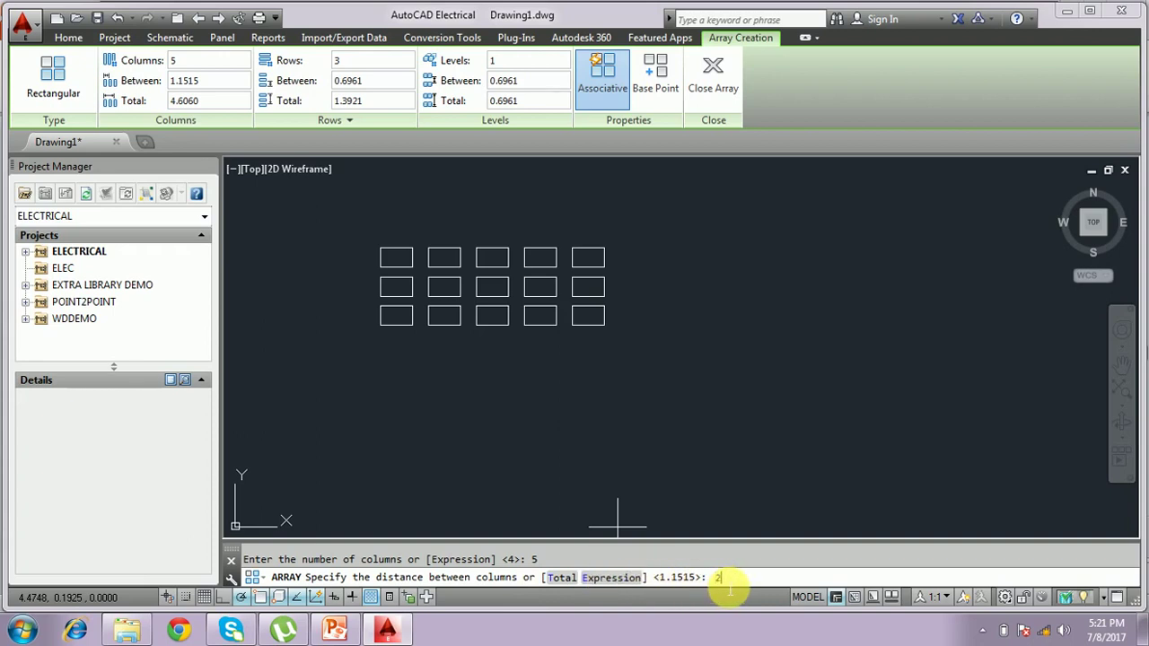
key("Return")
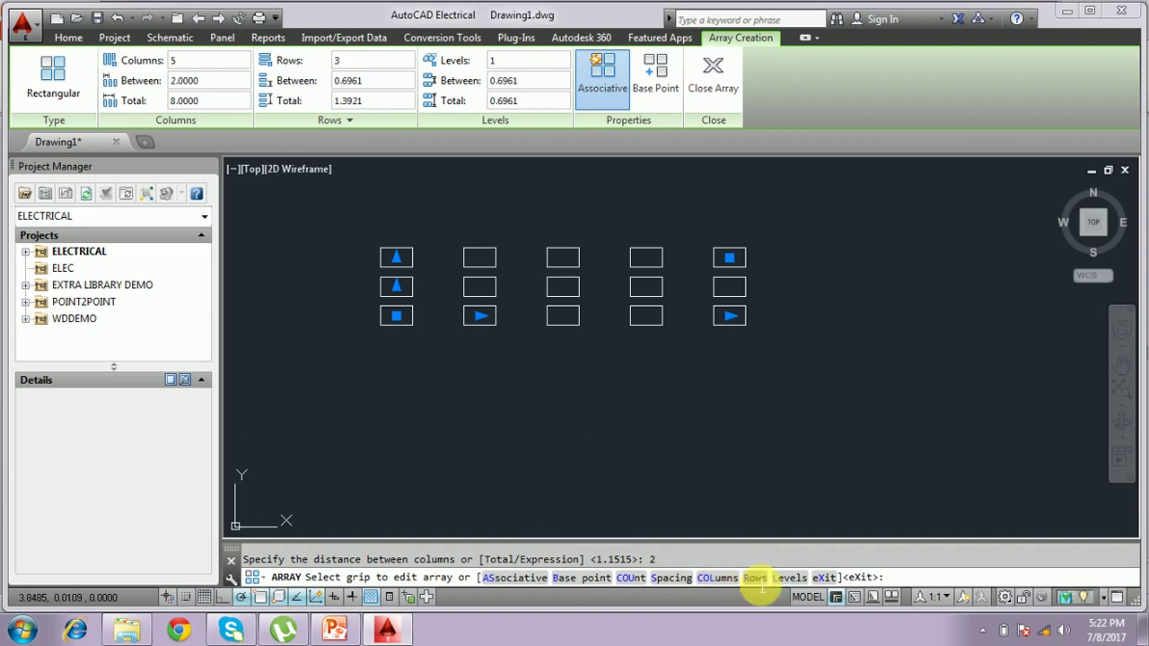
Make the array 4 rows spanning a total of 3 units, and 6 columns.
left_click(754, 578)
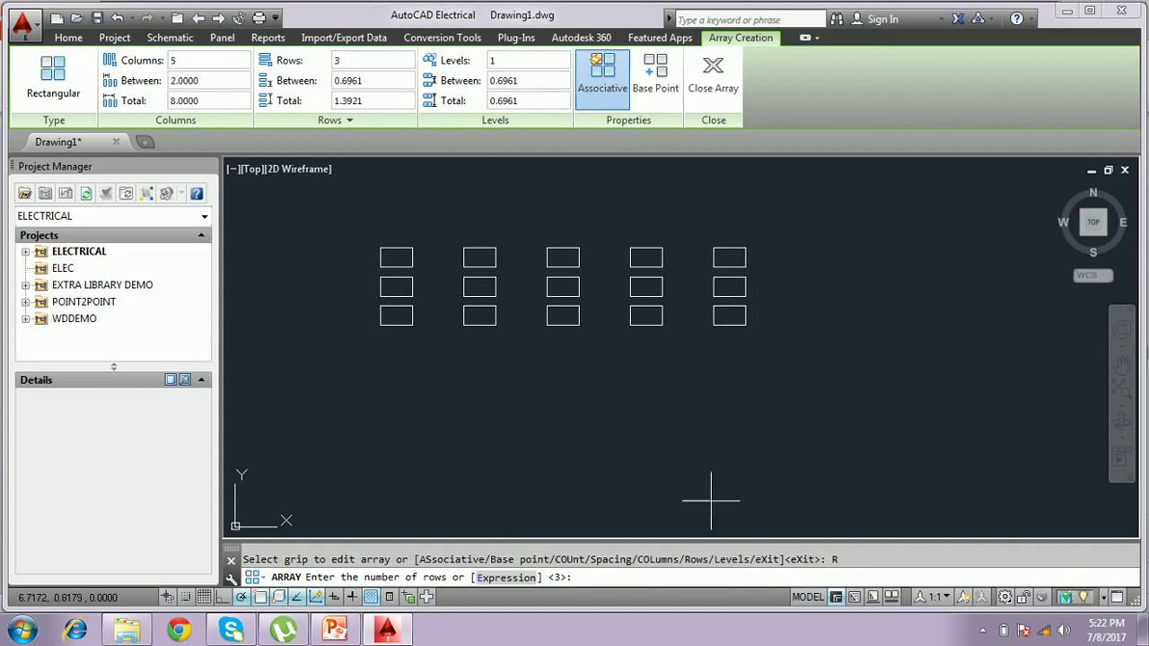
left_click(592, 582)
type("4")
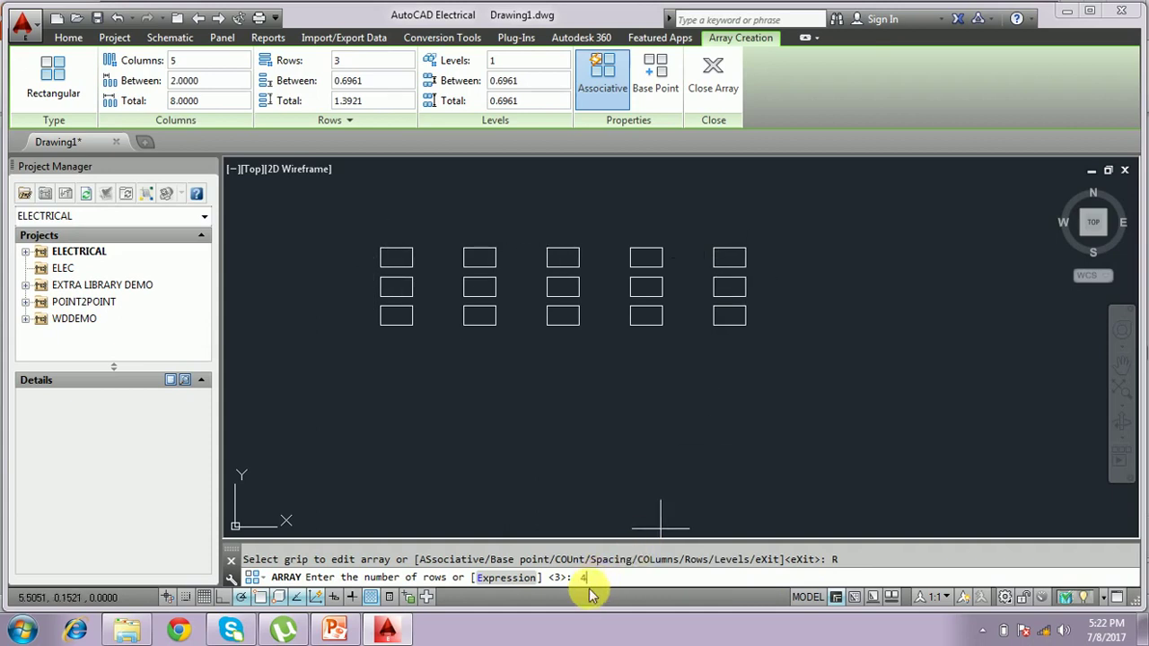
key("Return")
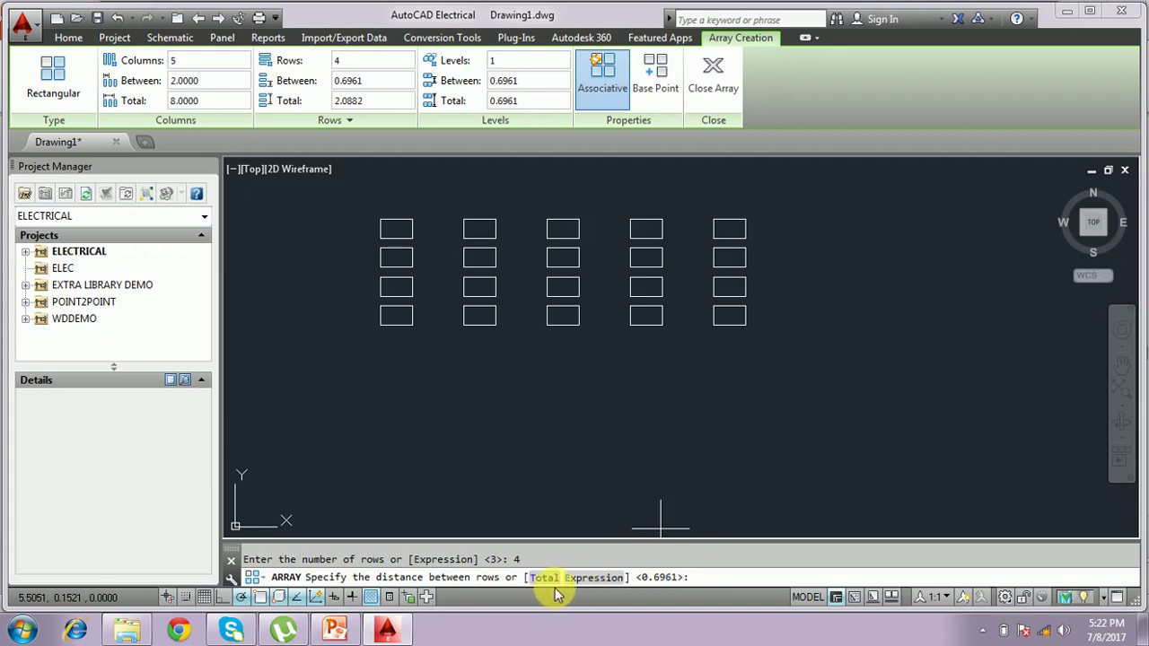
left_click(556, 582)
type("3")
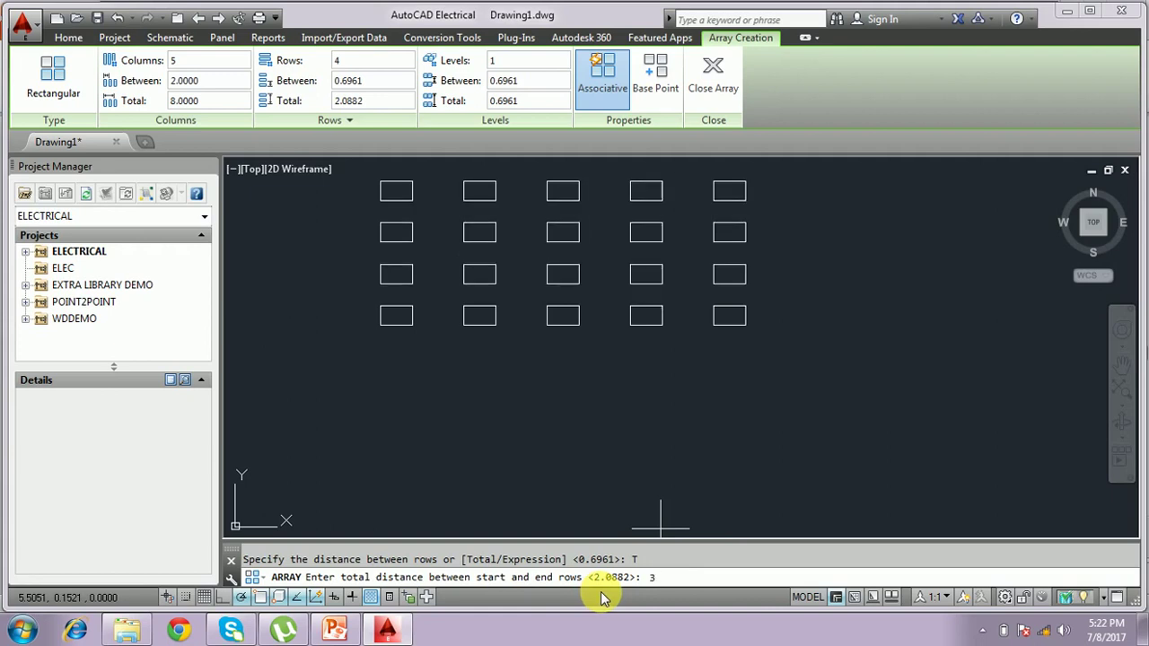
key("Return")
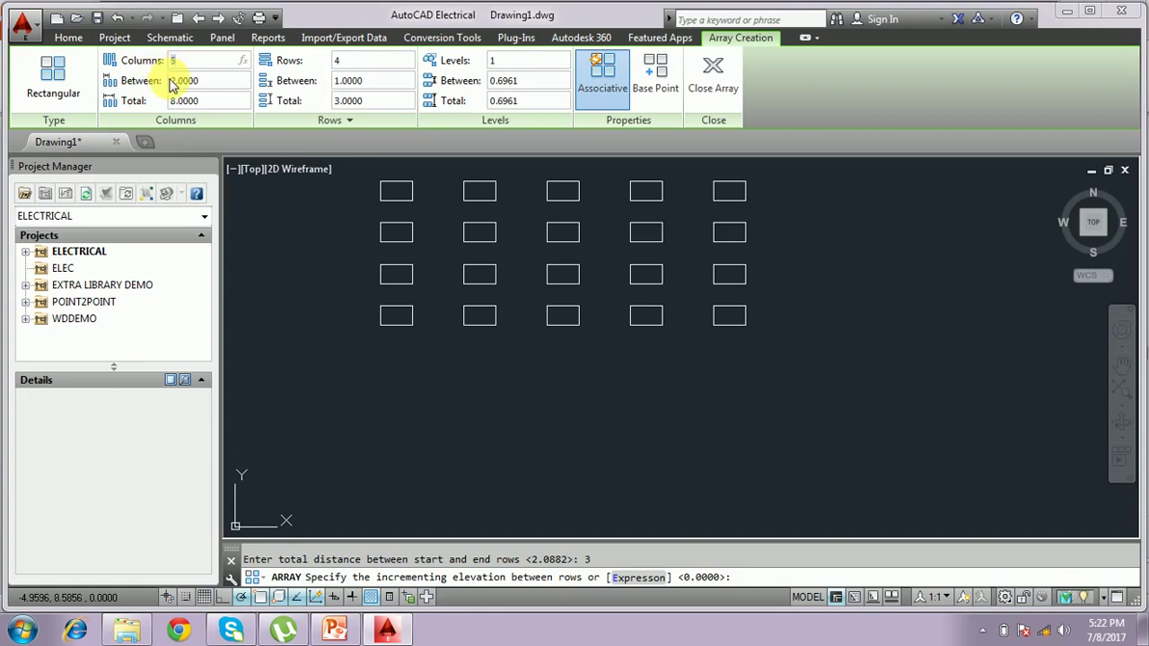
type("6")
key("Return")
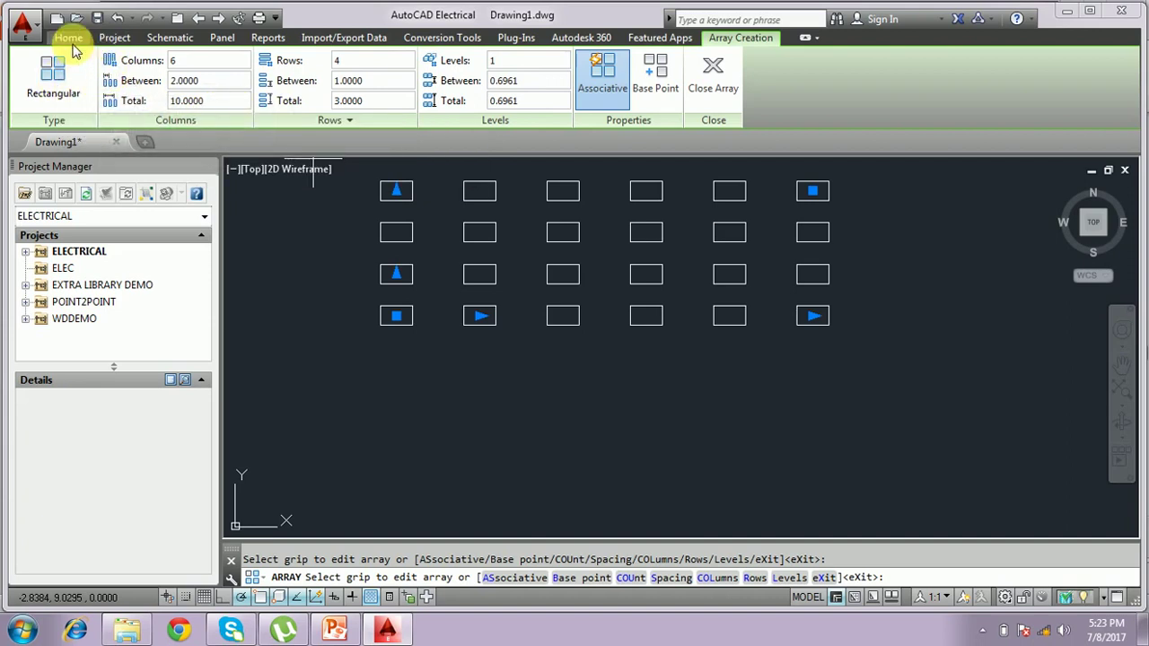
Draw a small circle in the upper-left part of the drawing.
left_click(72, 42)
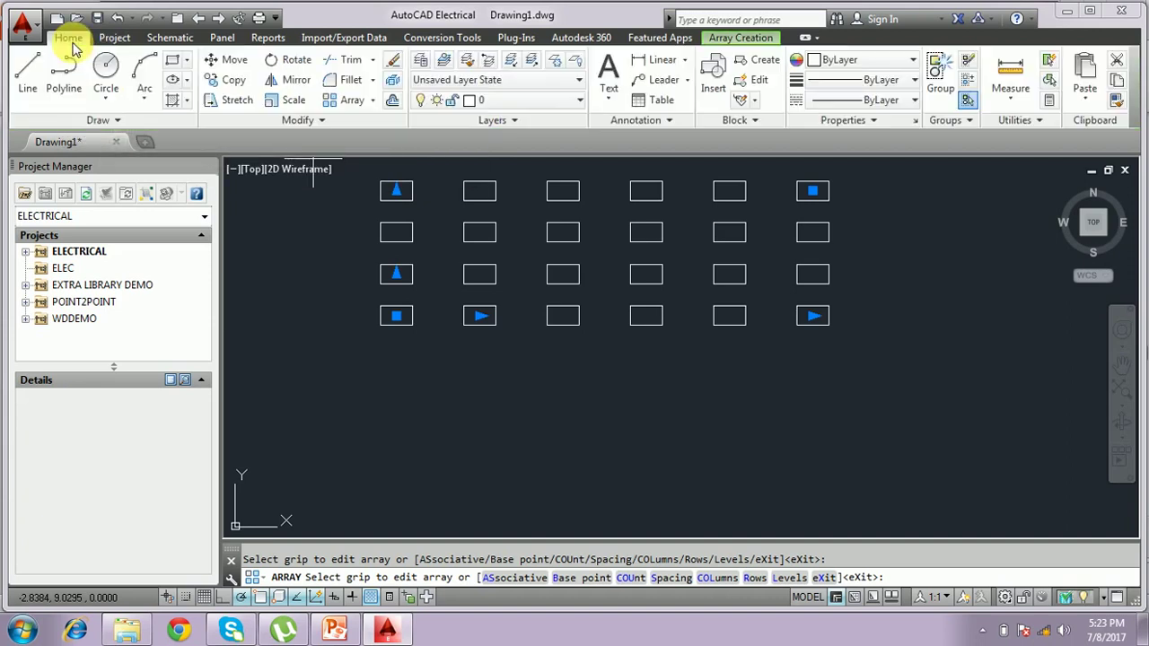
left_click(104, 77)
scroll(749, 431, "down", 5)
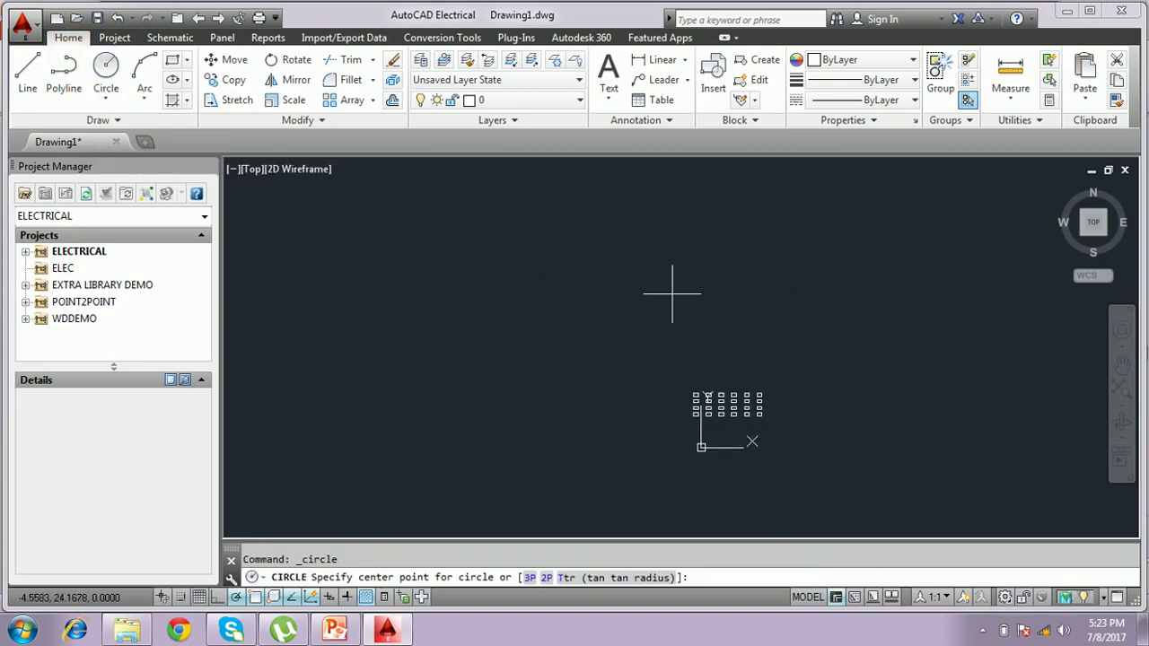
left_click(536, 275)
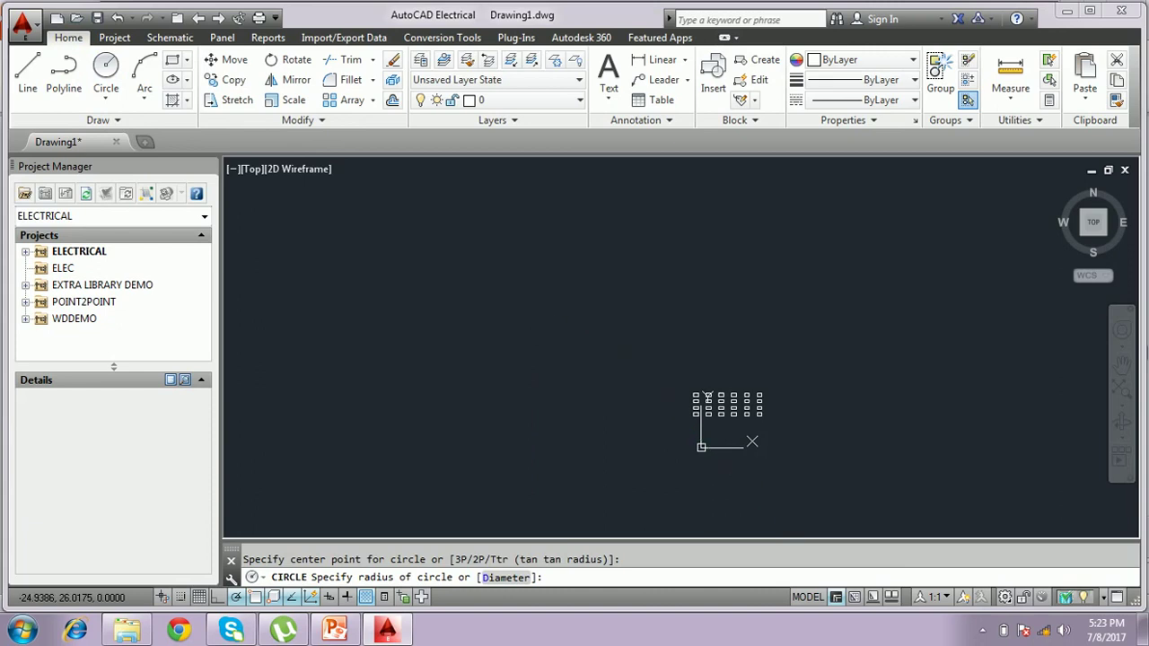
left_click(550, 275)
scroll(556, 278, "up", 3)
scroll(539, 284, "up", 2)
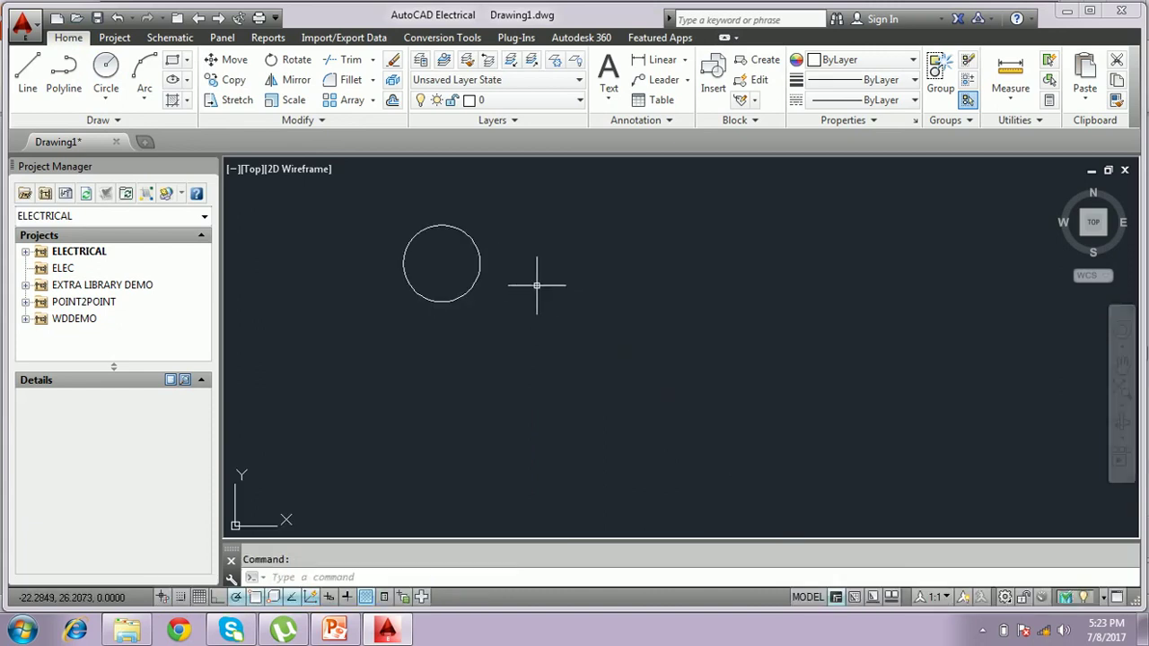
scroll(536, 285, "down", 2)
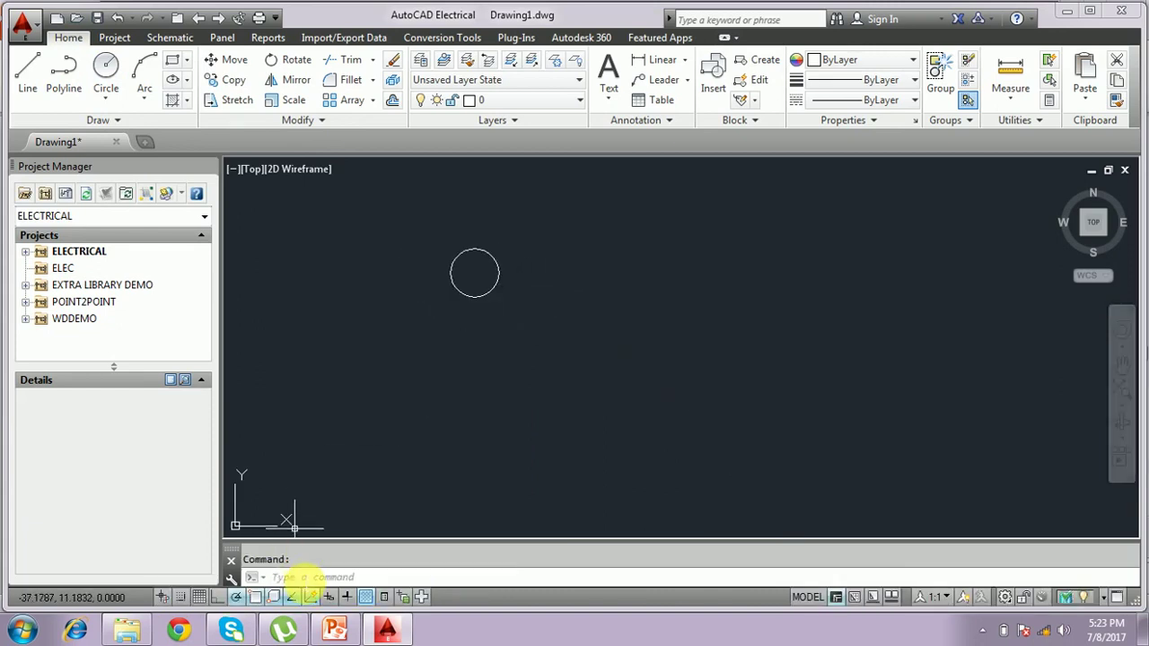
left_click(305, 576)
Polar-array the circle into 6 items around a centre point below-right of it.
type("rr")
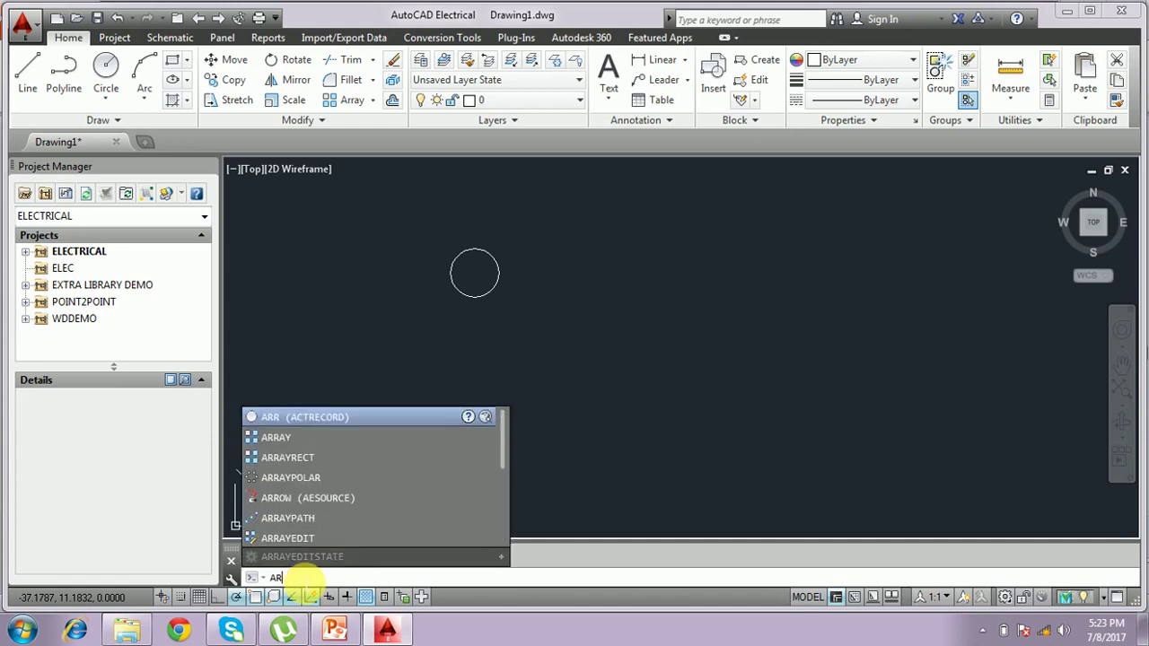
type("RAY")
key("Return")
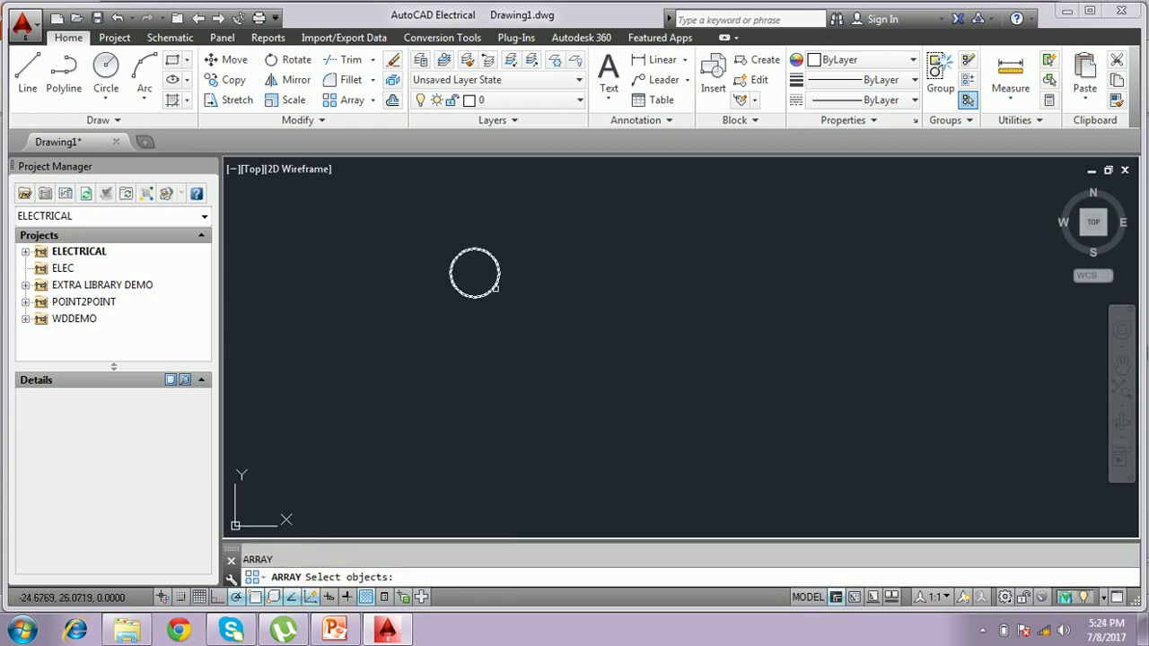
left_click(492, 288)
key("Return")
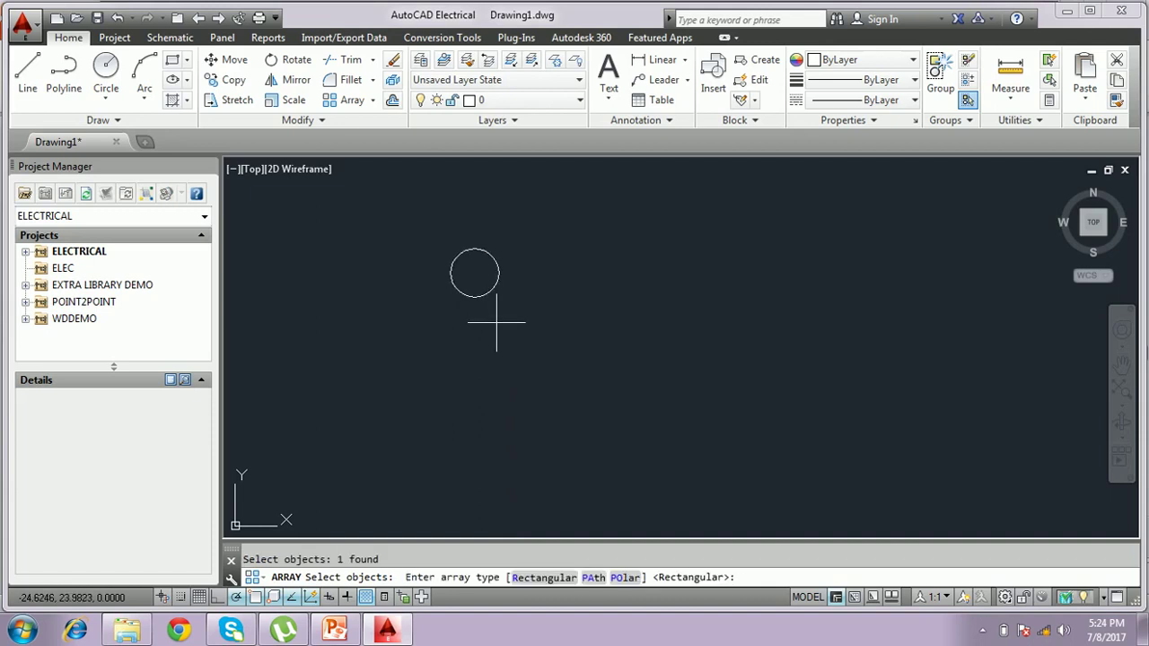
left_click(623, 578)
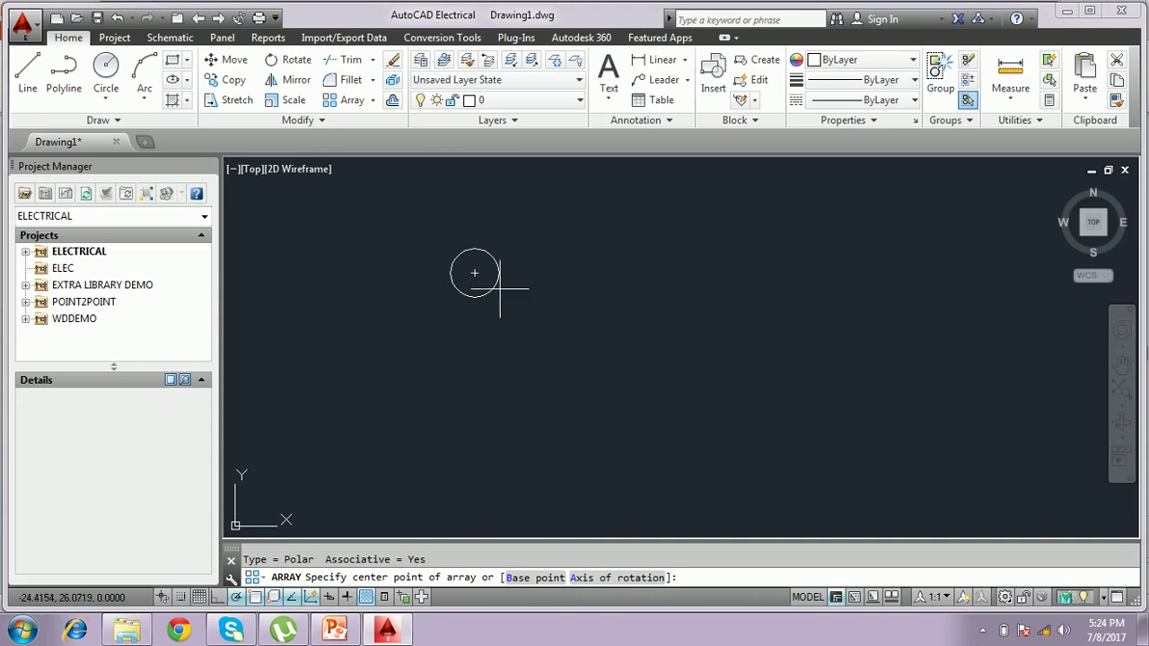
left_click(571, 362)
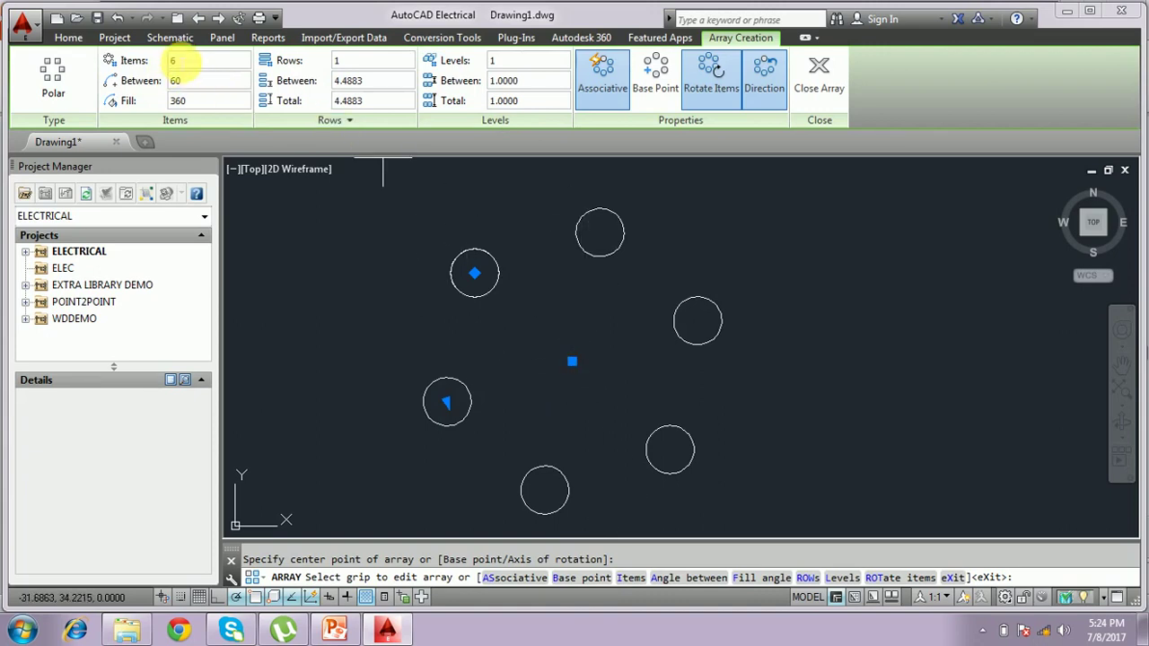
Set the polar array to 8 items and 2 rows, adding an outer ring.
left_click(172, 60)
type("8")
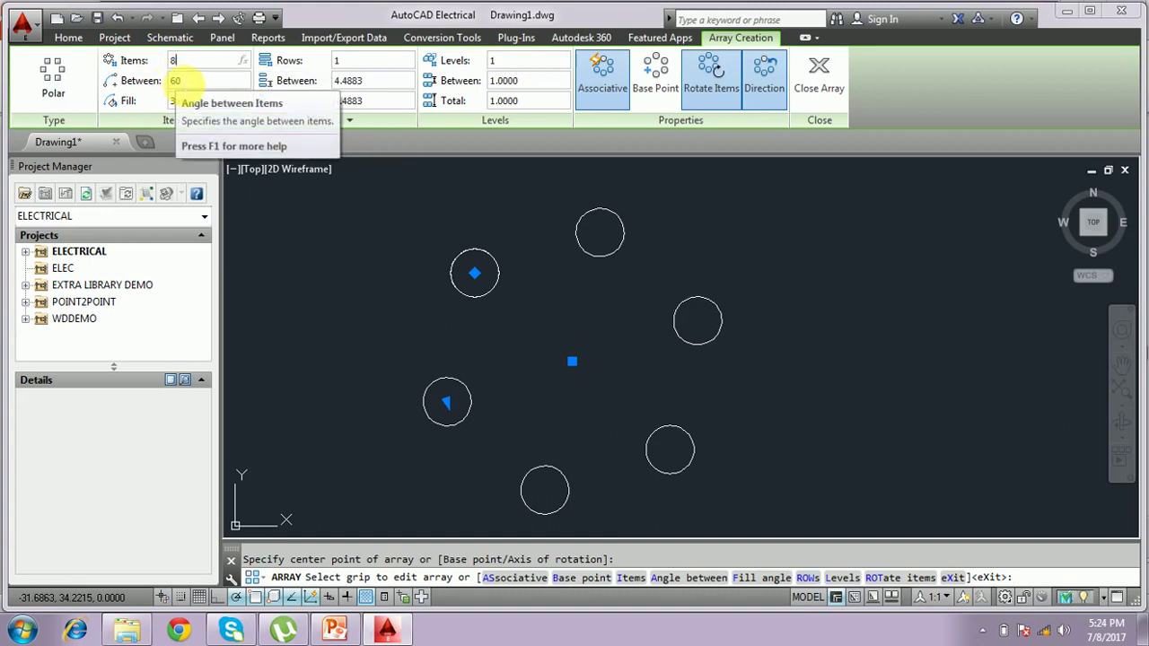
key("Return")
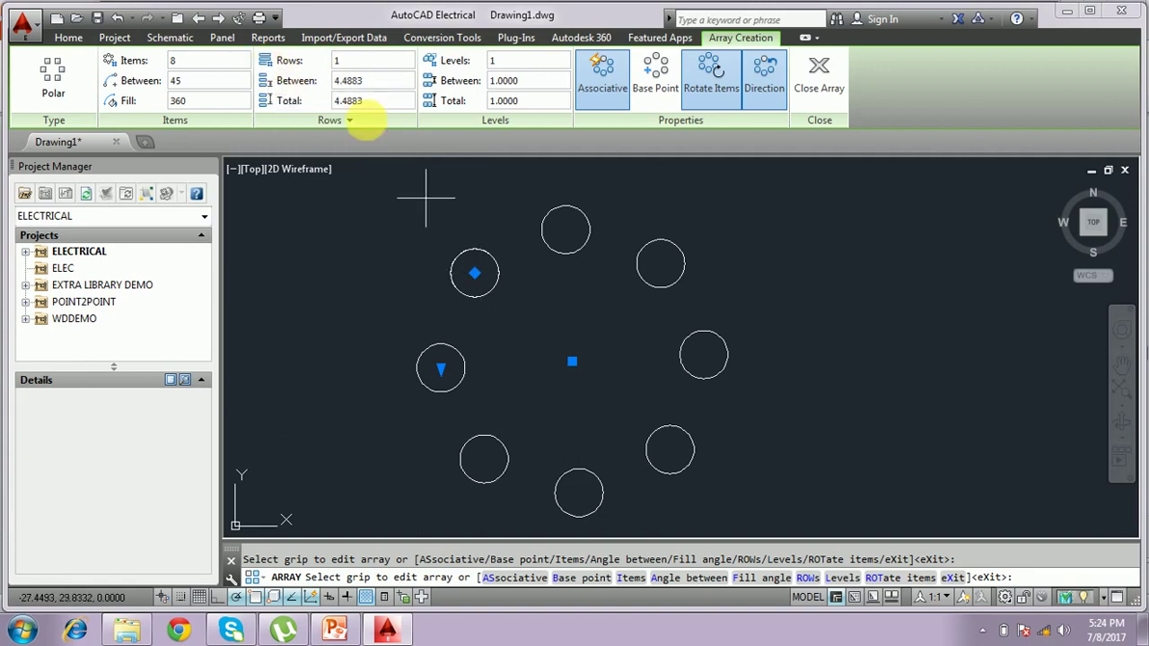
left_click(349, 62)
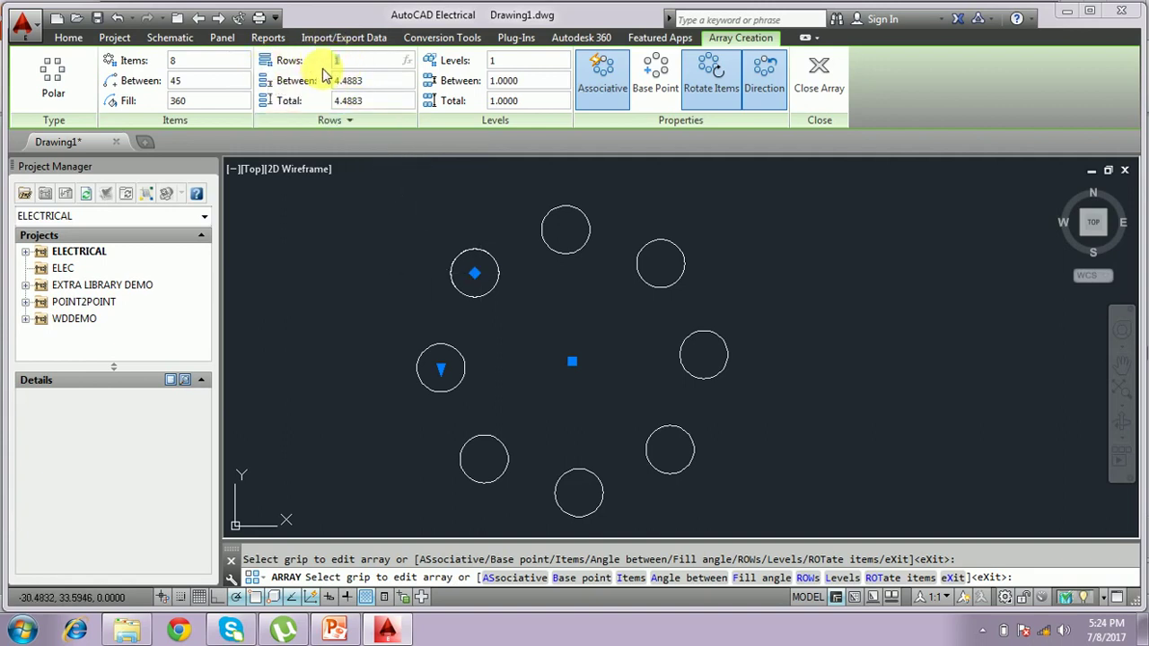
type("2")
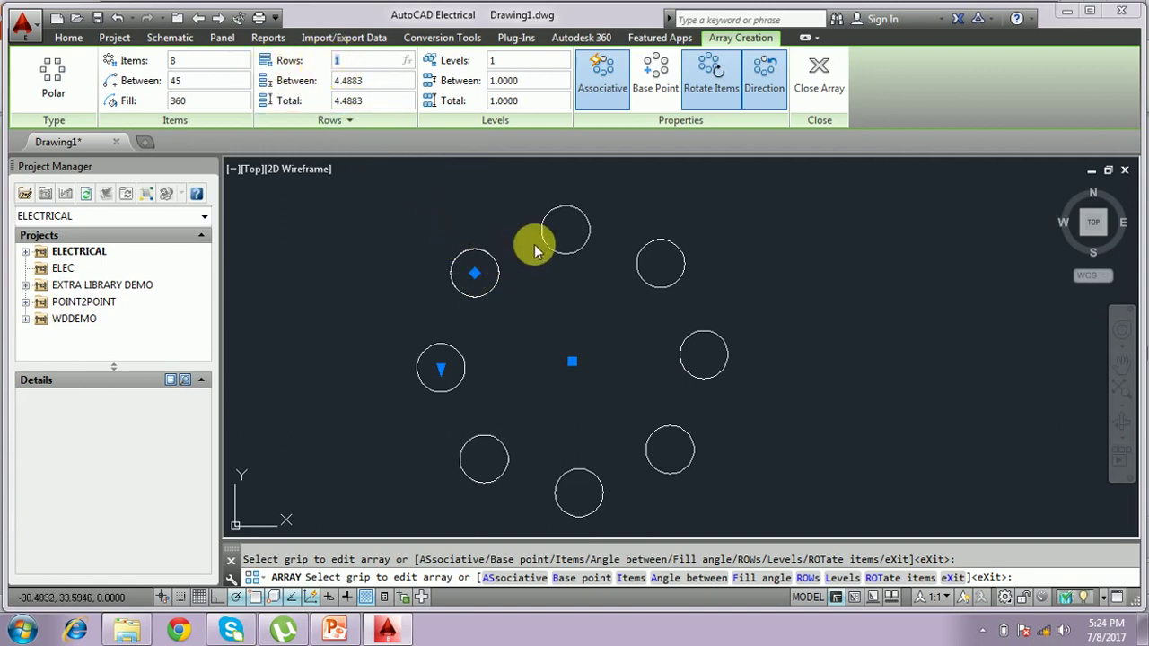
left_click(511, 311)
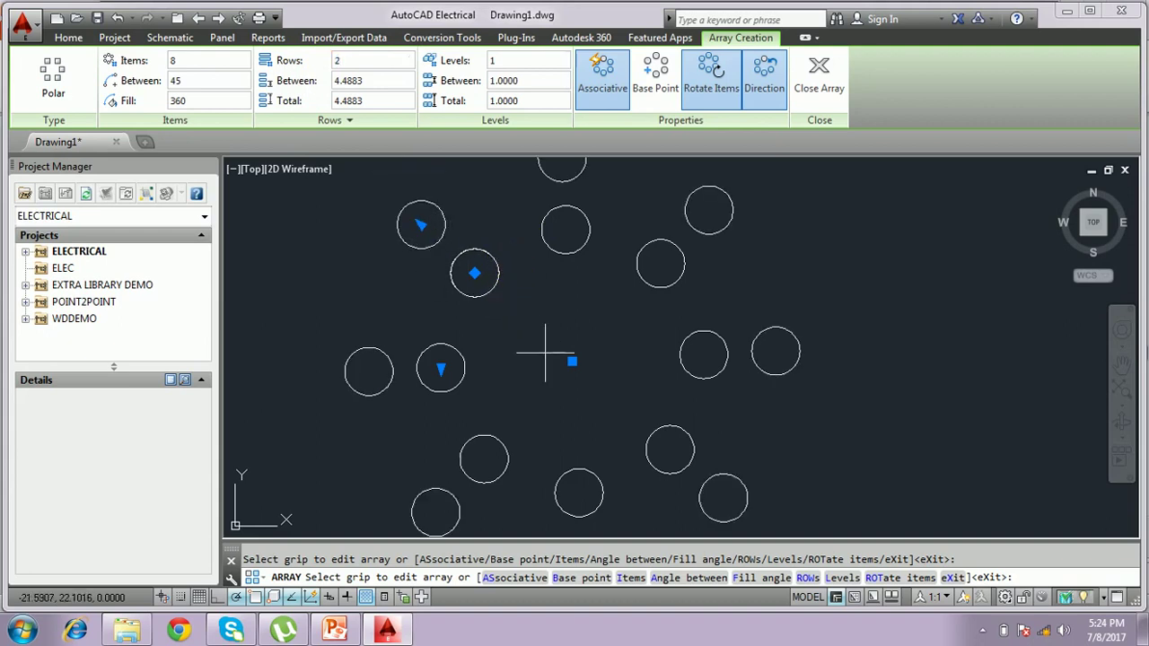
Increase each ring to 10 circles spaced 36 degrees apart.
left_click(369, 137)
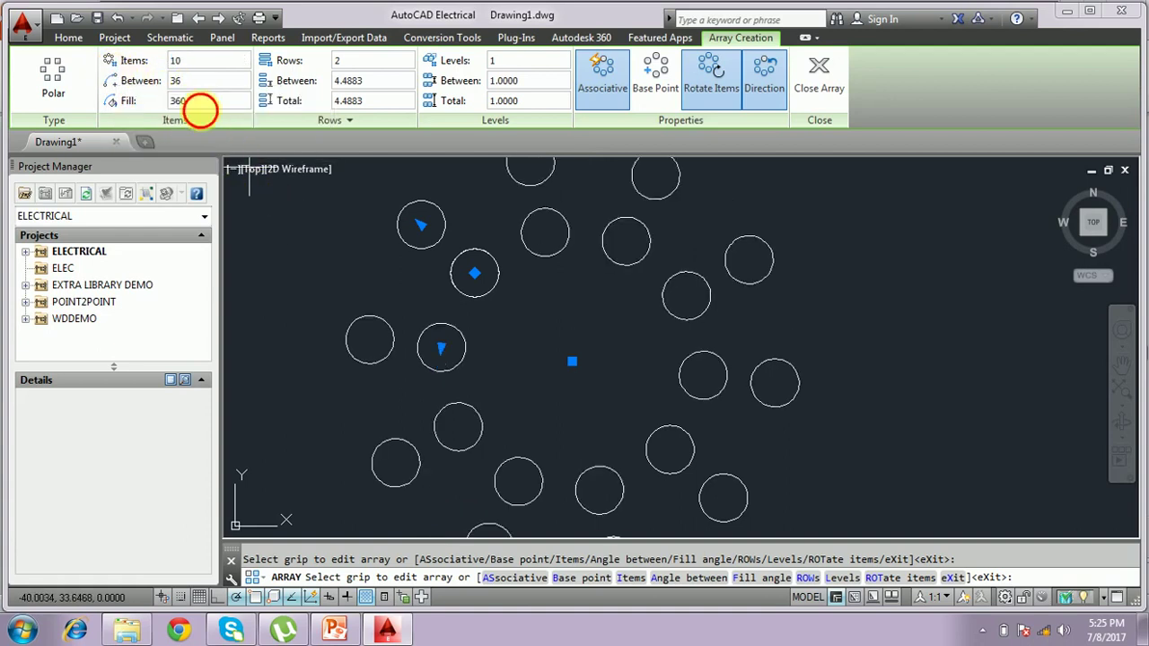
left_click(185, 83)
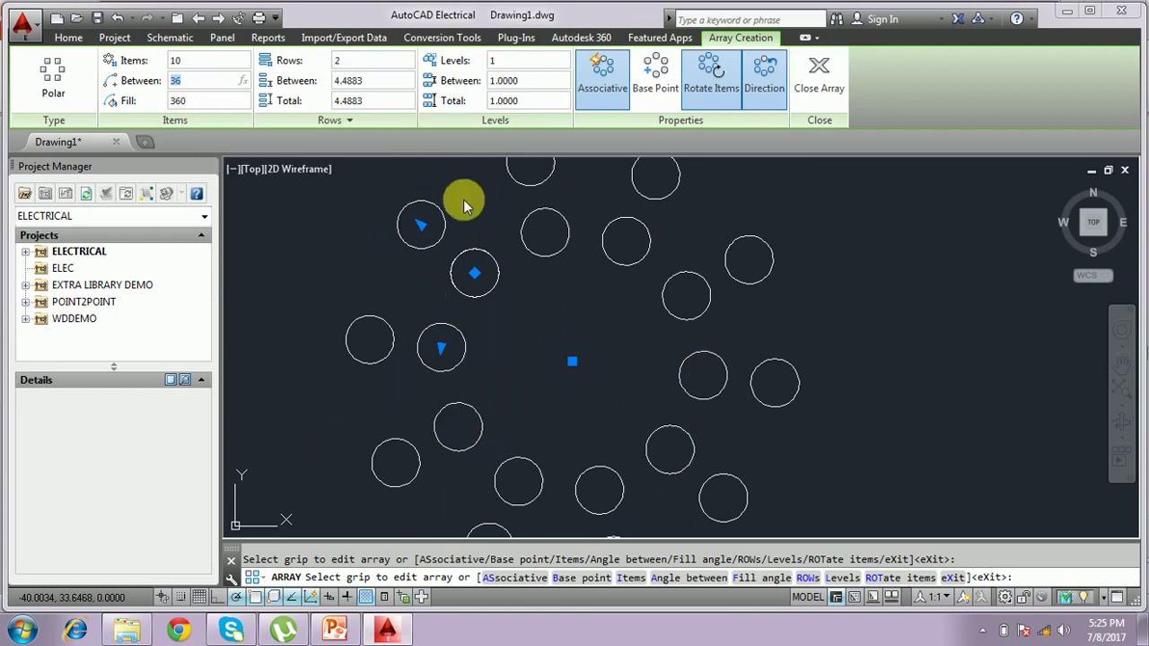
left_click(184, 100)
Set the polar array's fill angle to 240 degrees, then show the PowerPoint BREAK slide.
left_click(190, 102)
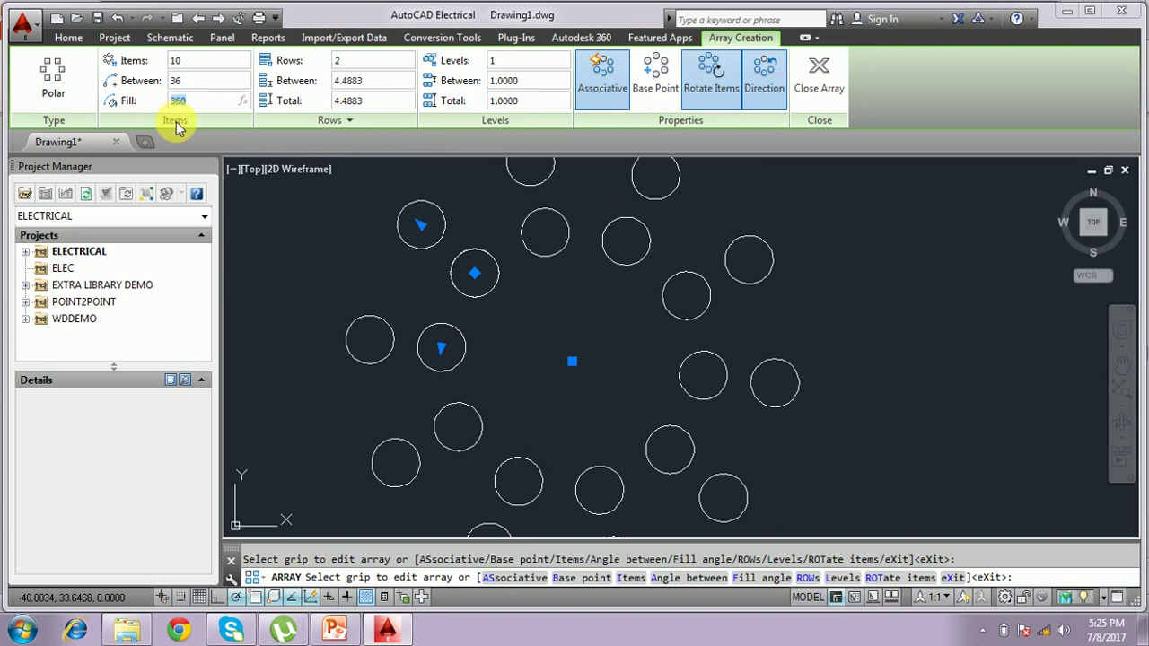
type("240")
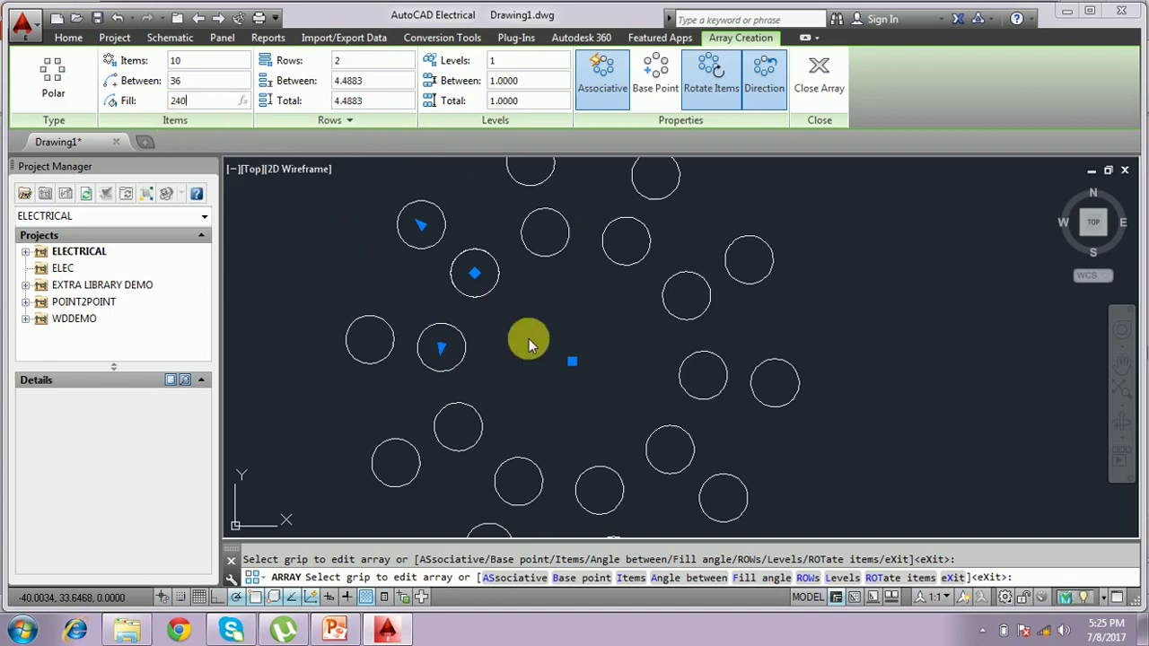
key("Return")
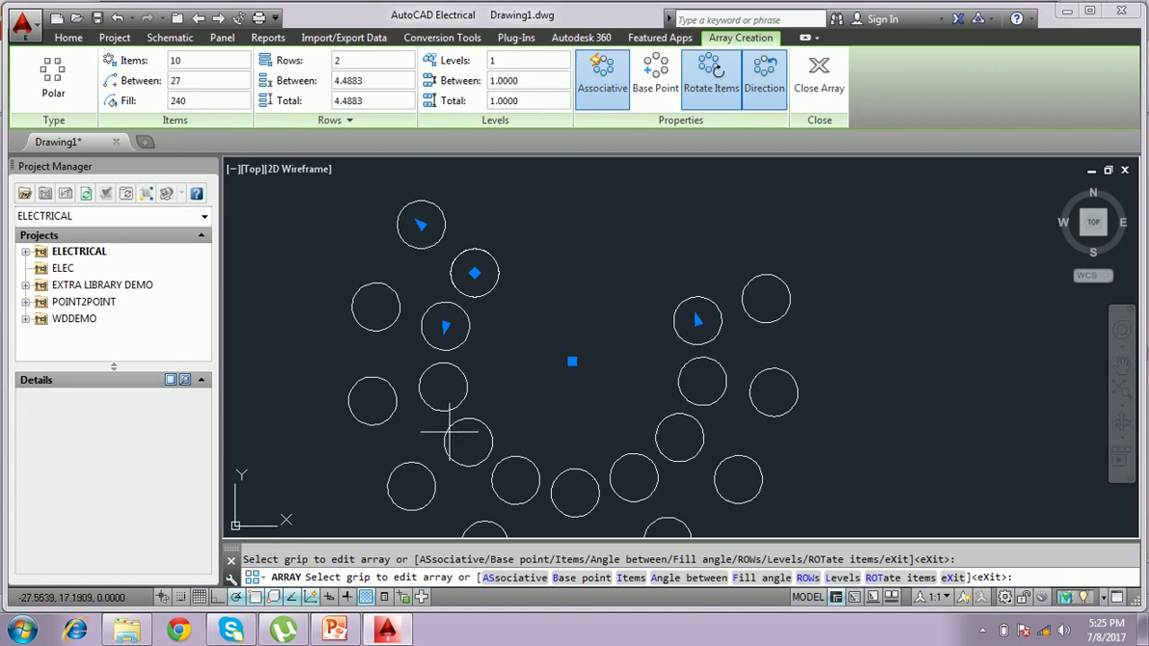
left_click(334, 628)
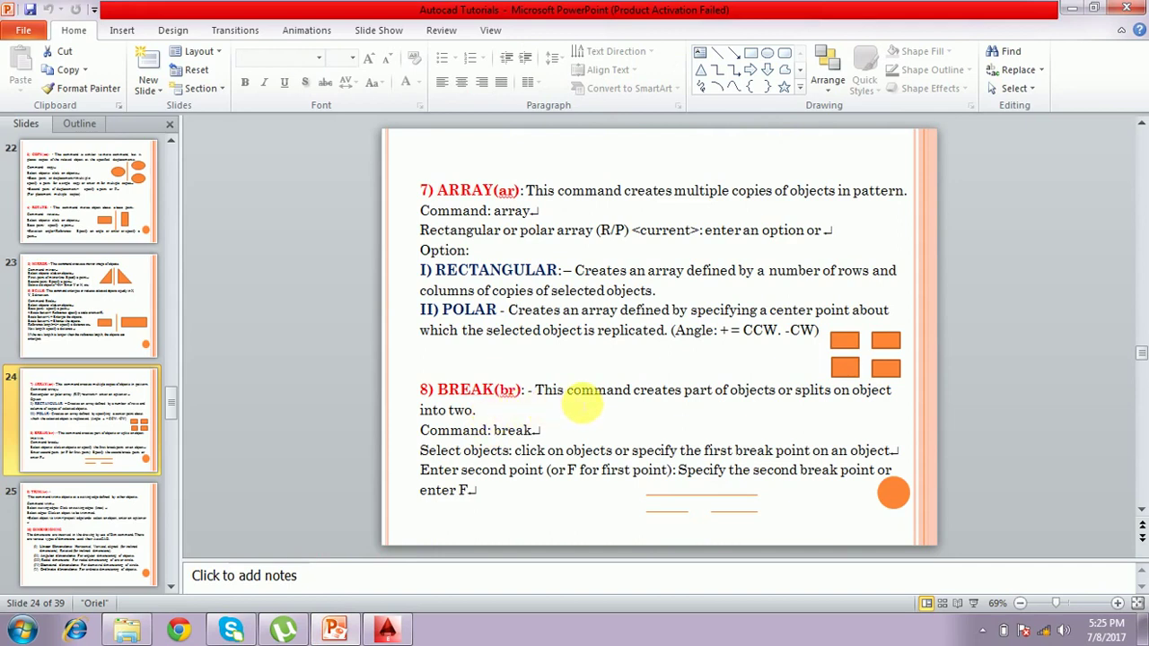
Return to AutoCAD Electrical with the Home drawing tools showing.
left_click(340, 635)
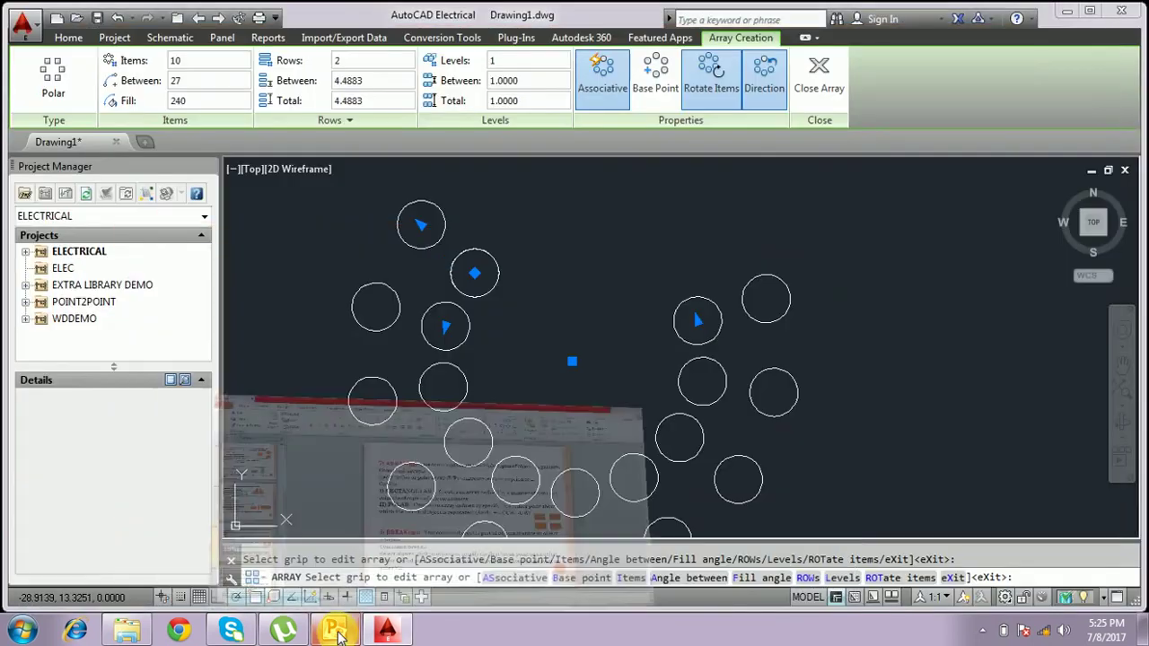
left_click(75, 40)
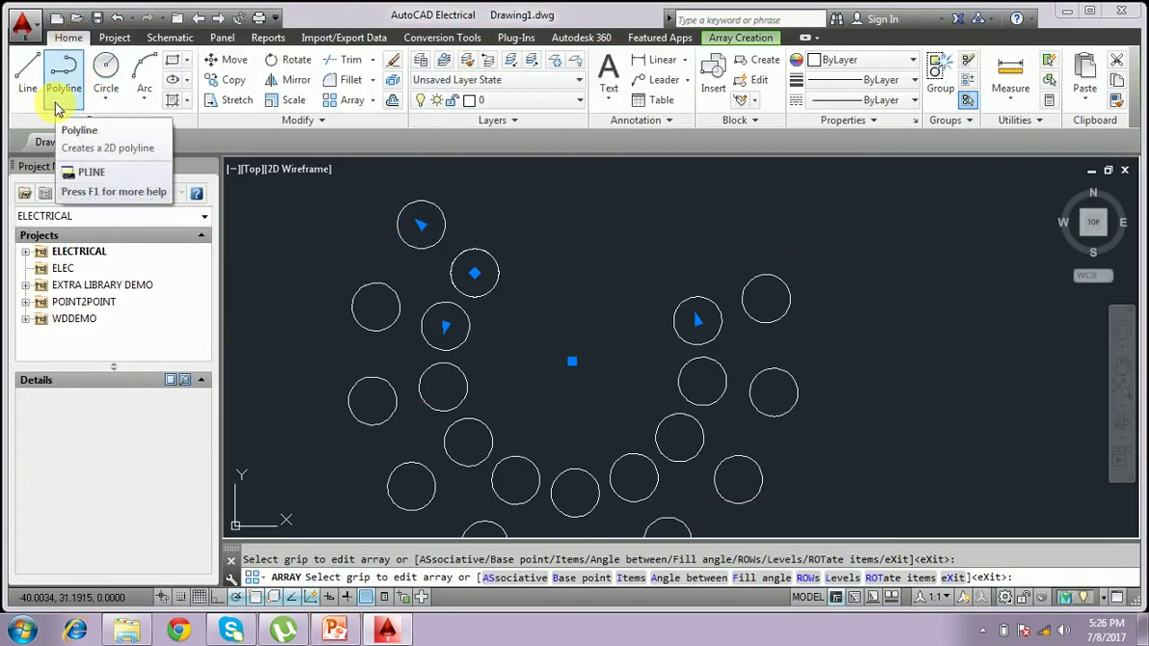
Draw a horizontal line with Ortho on, right of the circles and above the rectangle grid.
key("Escape")
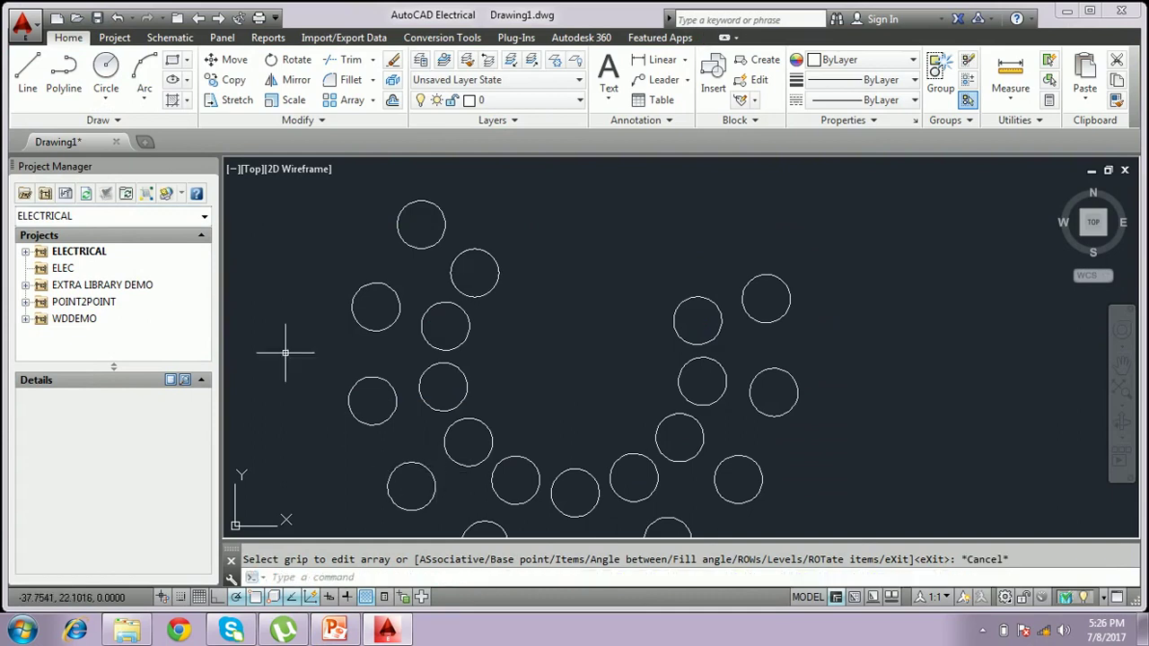
left_click(27, 70)
scroll(663, 291, "down", 2)
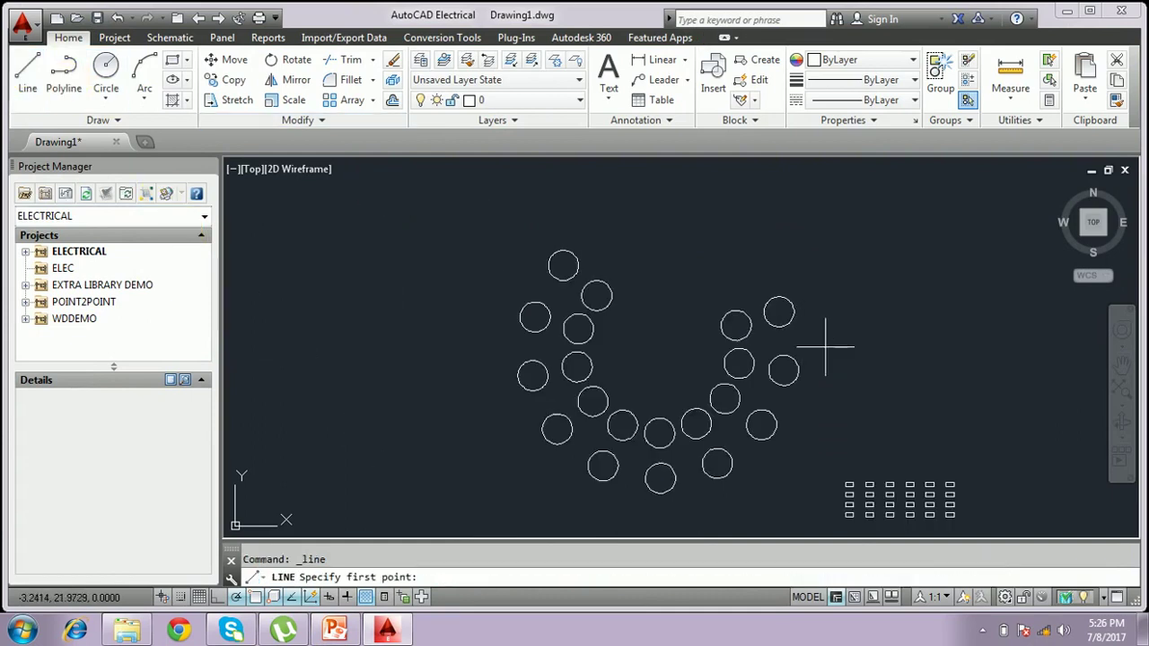
middle_click_drag(826, 343, 482, 354)
left_click(583, 339)
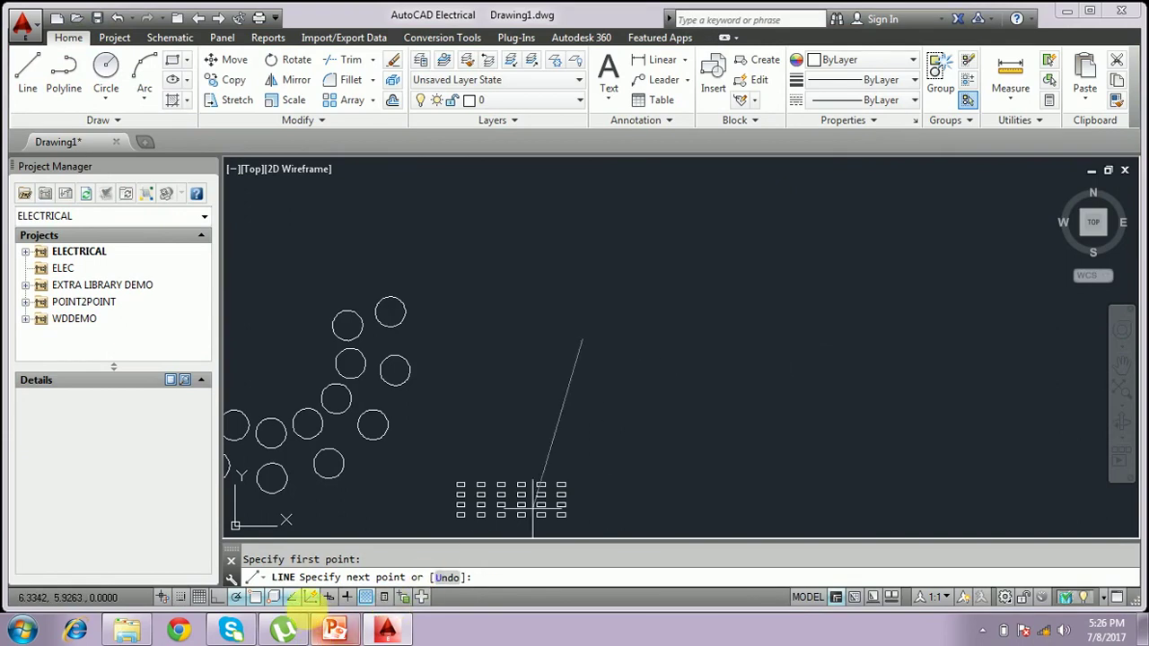
left_click(251, 600)
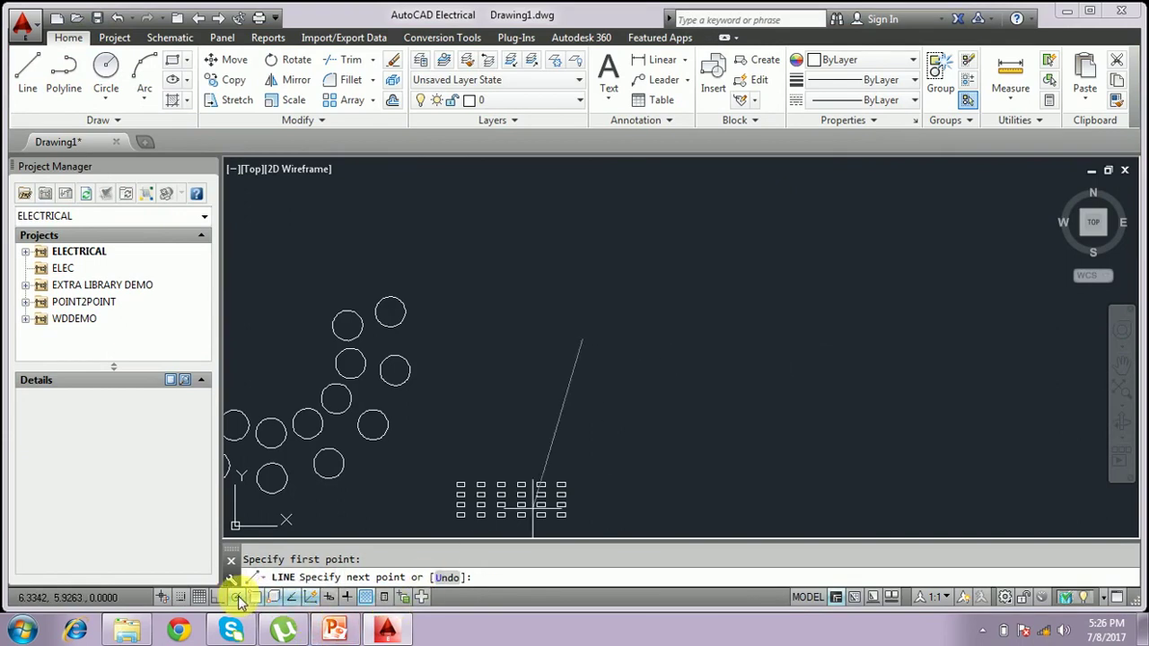
left_click(217, 601)
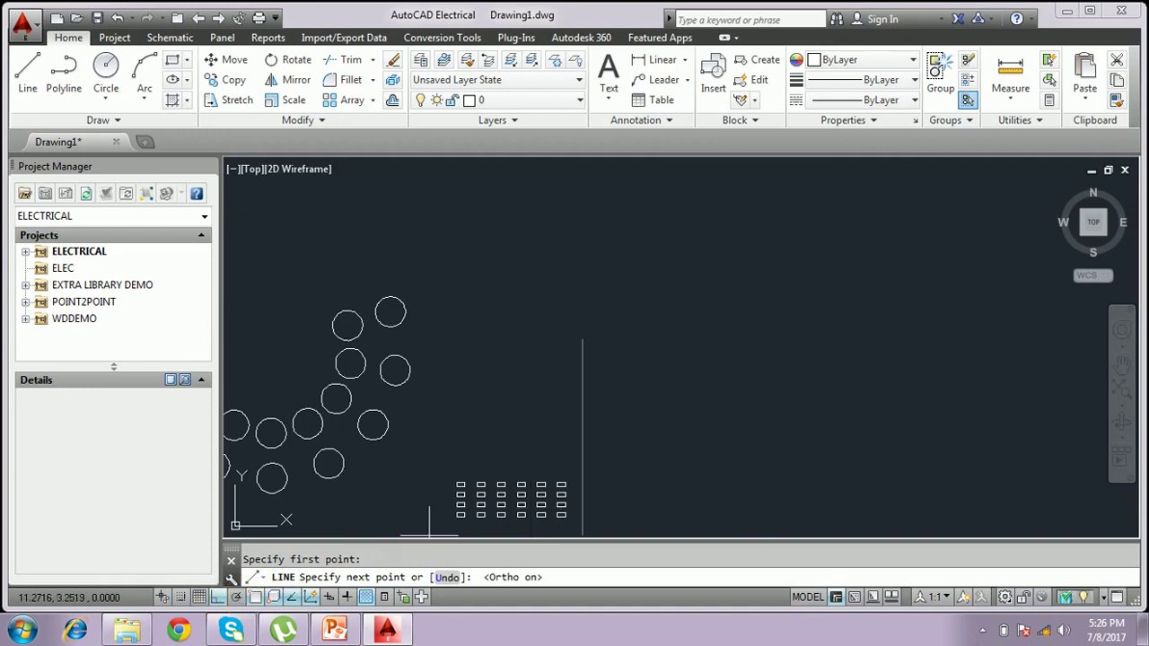
left_click(844, 343)
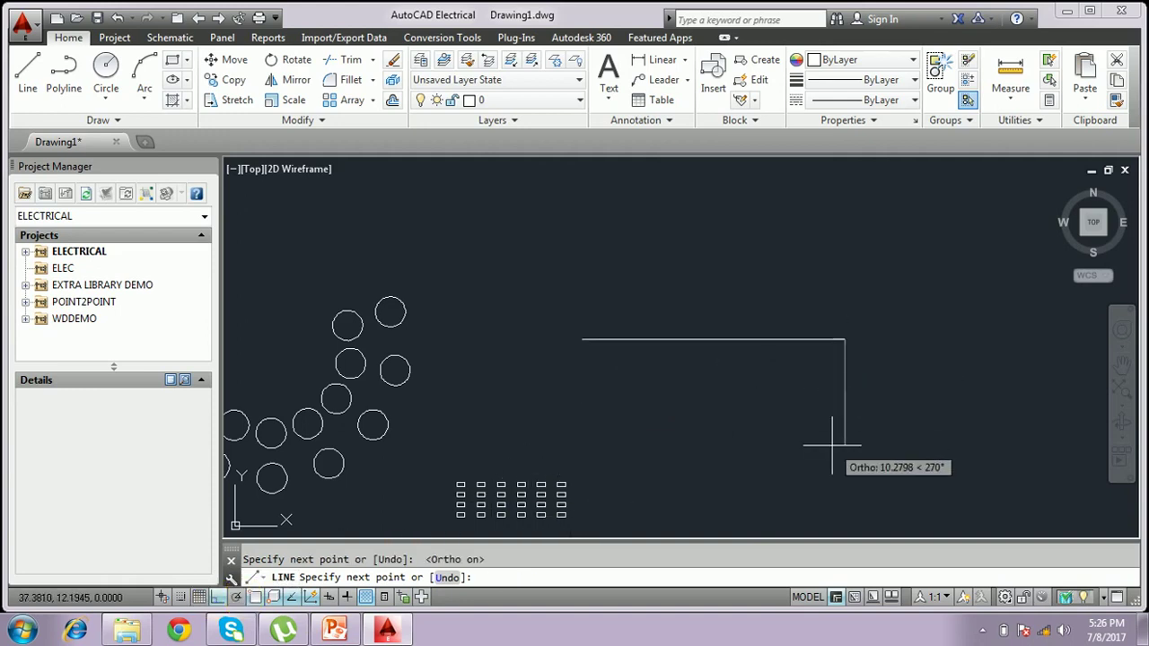
key("Return")
type("br")
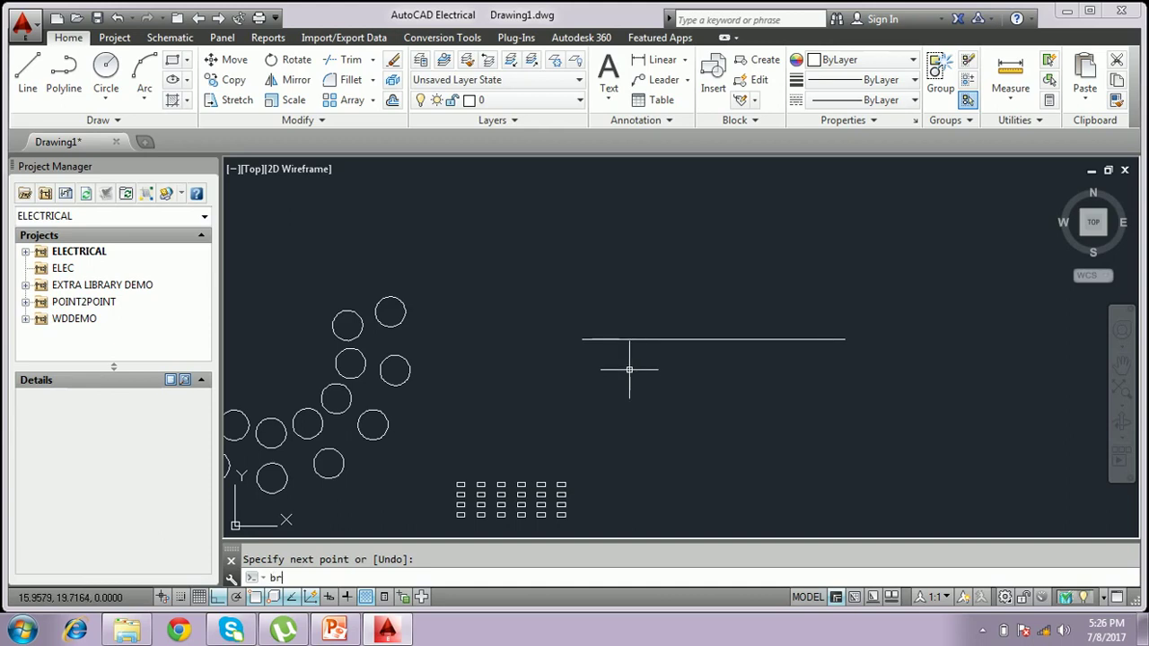
Break the horizontal line at a single point with BR, leaving no gap.
key("Return")
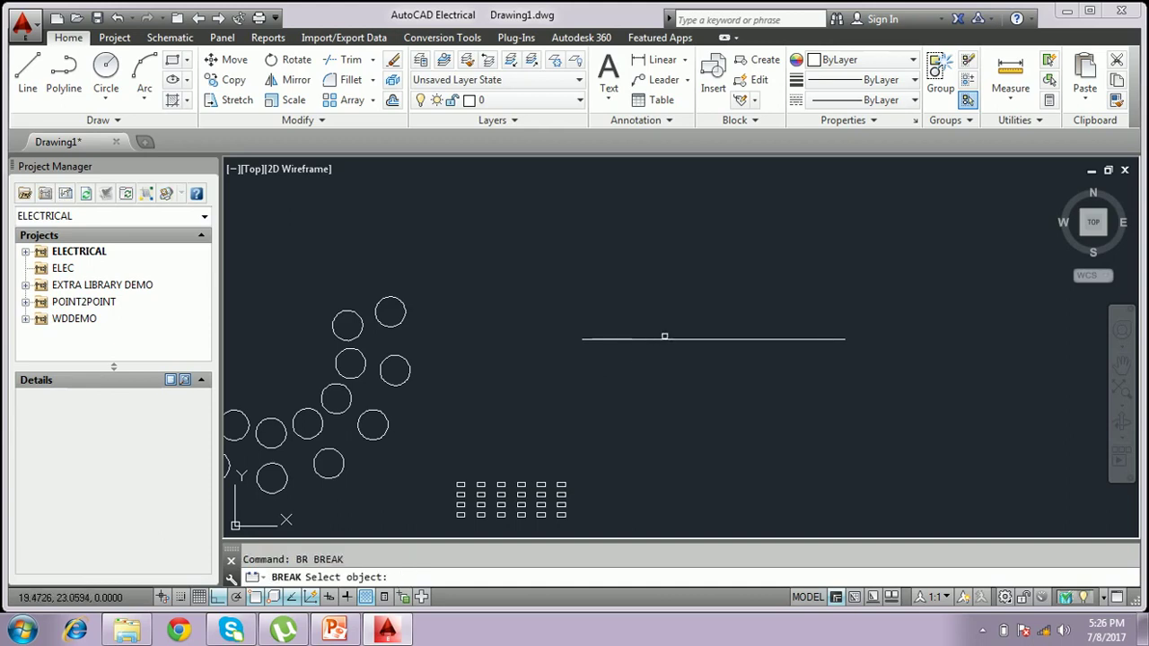
left_click(664, 338)
key("Return")
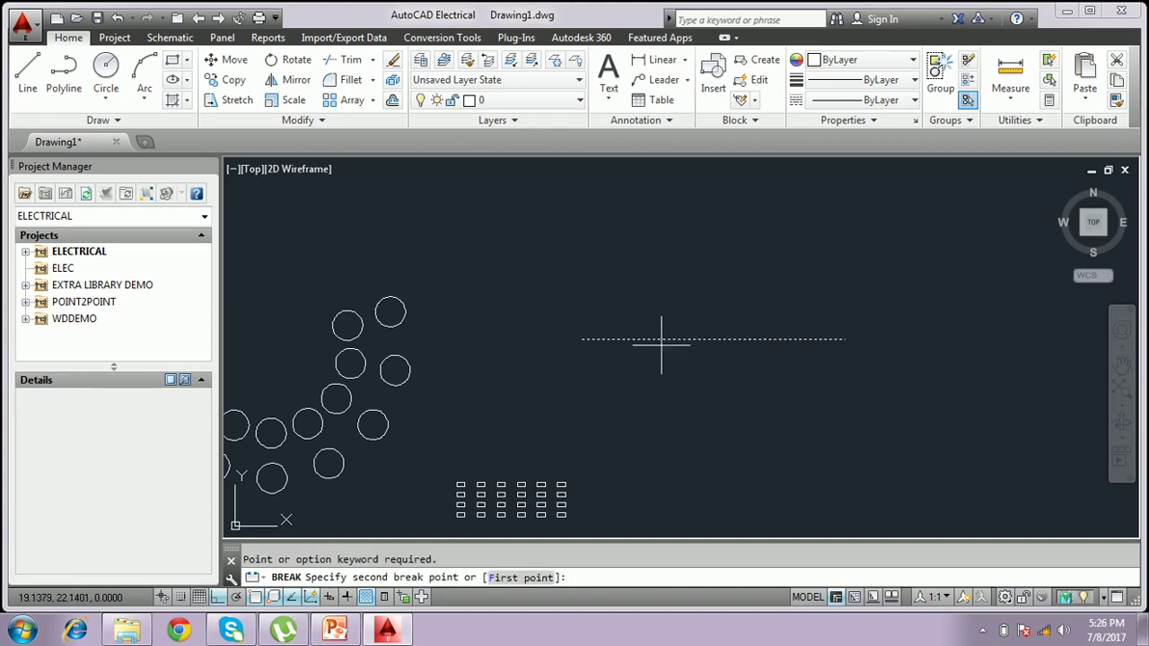
left_click(664, 338)
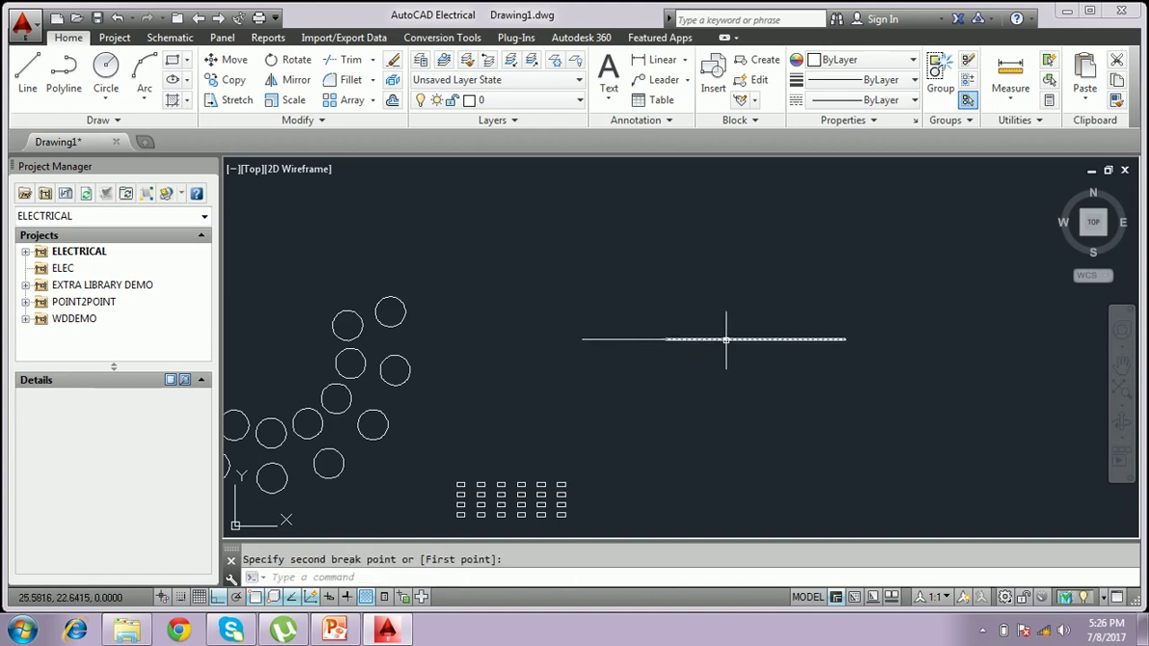
Select the left and right pieces in turn to confirm the line is two segments.
scroll(662, 339, "up", 5)
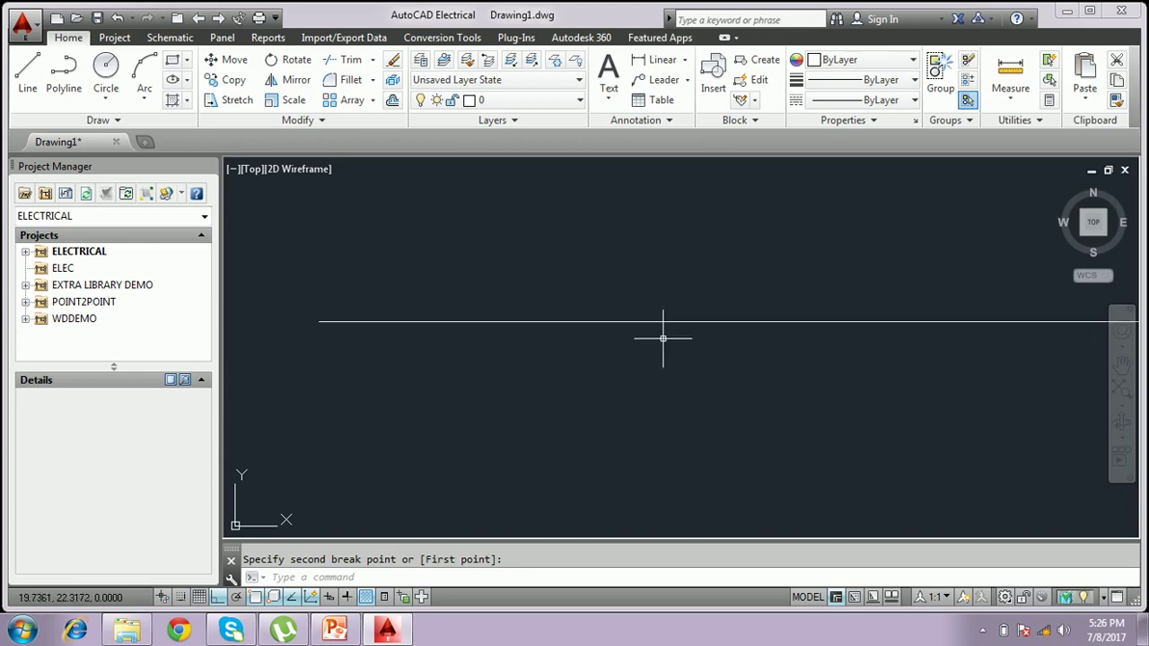
scroll(648, 329, "down", 4)
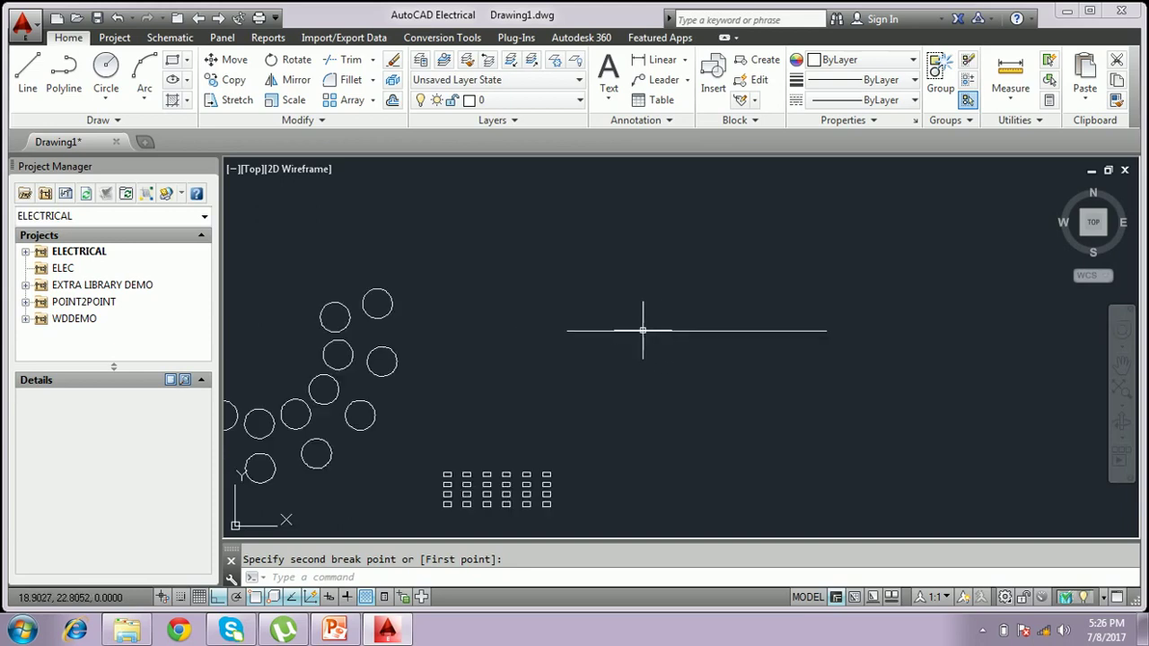
left_click(649, 331)
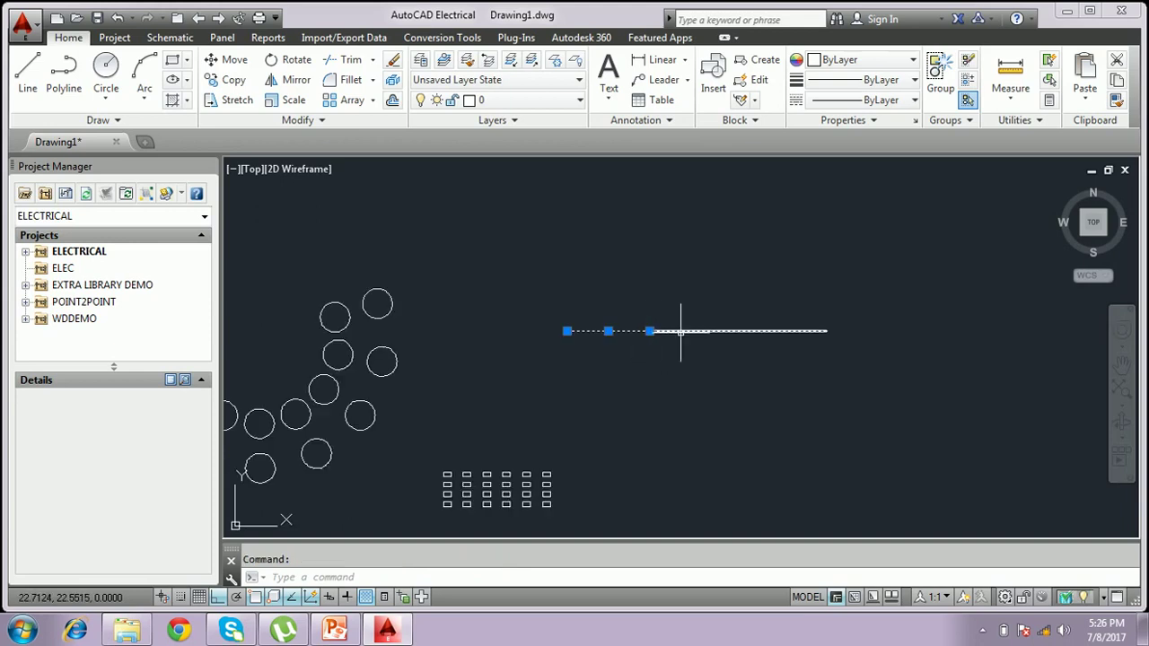
key("Escape")
left_click(674, 331)
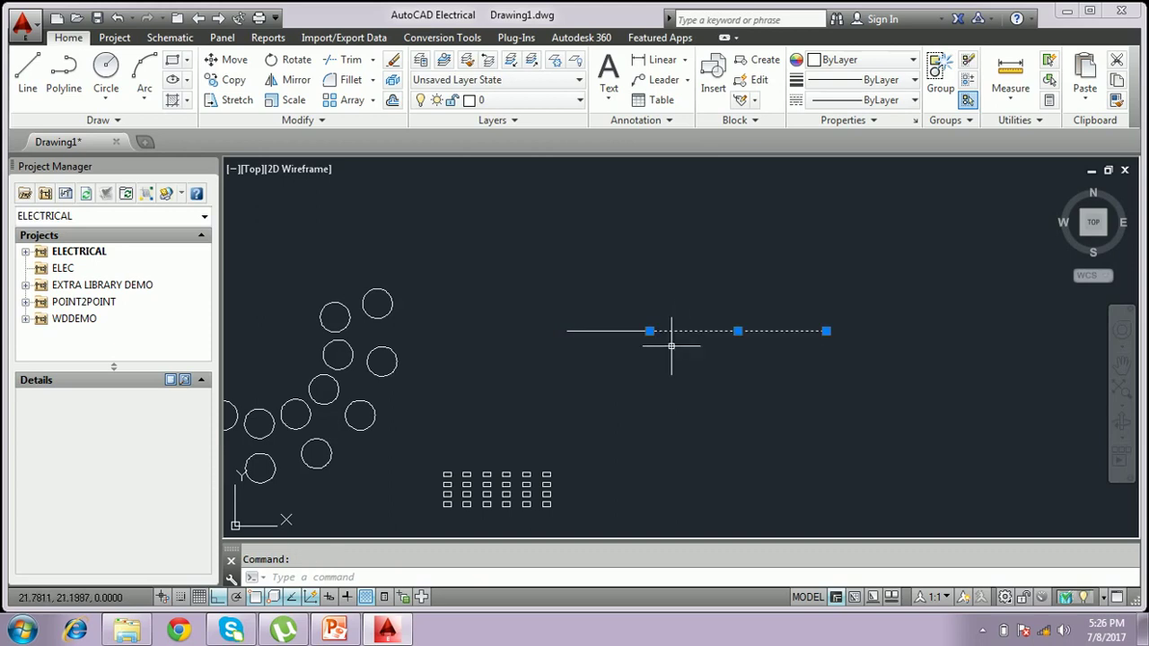
key("Escape")
type("br")
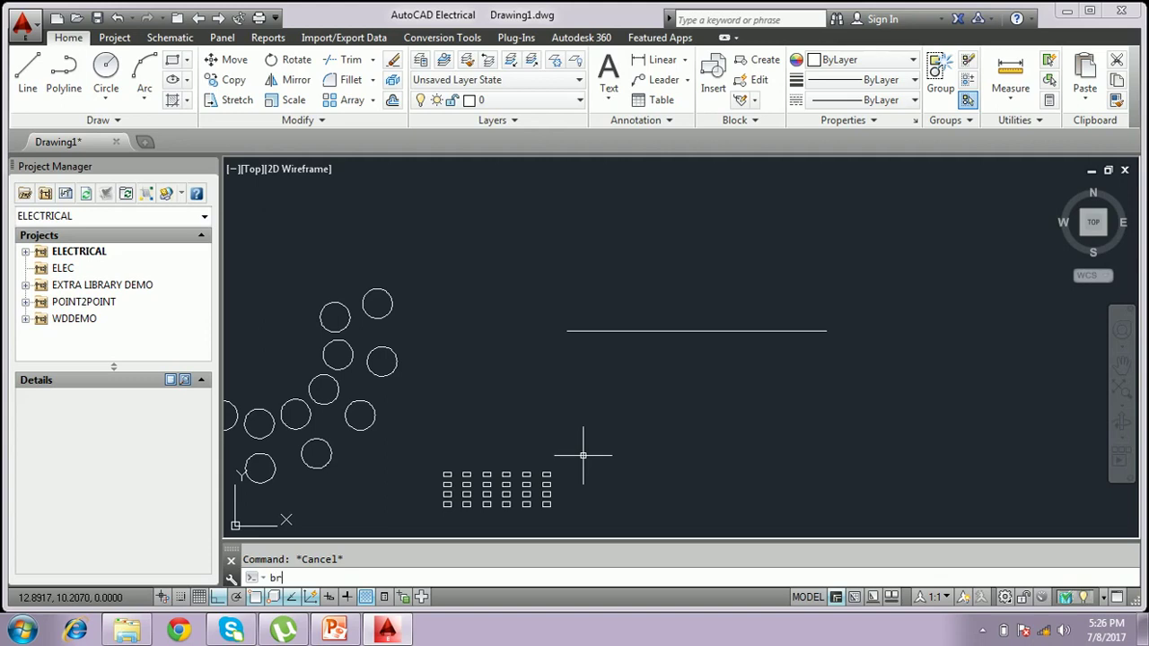
Break a short gap out of the horizontal line between two picked points.
key("Return")
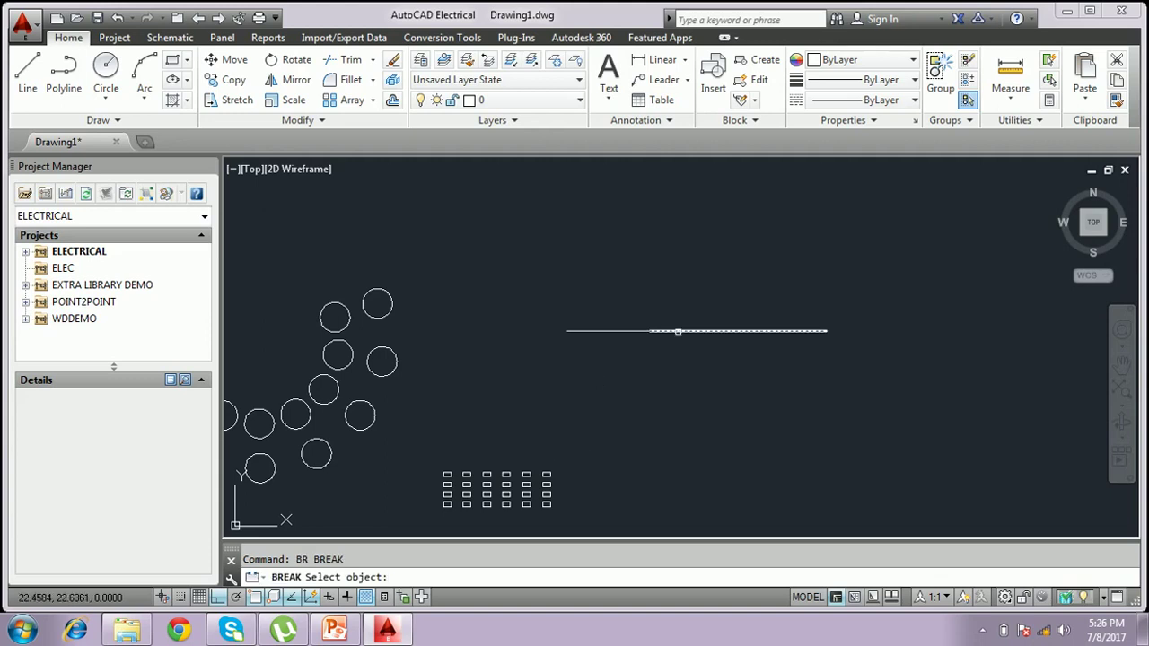
left_click(673, 331)
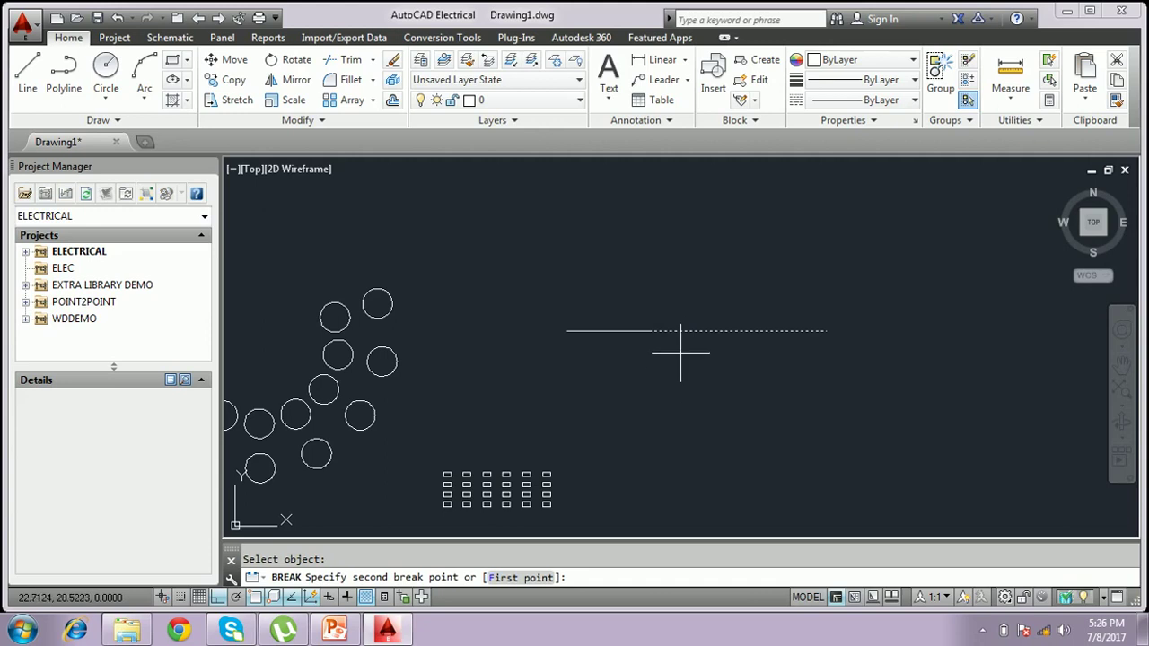
left_click(717, 330)
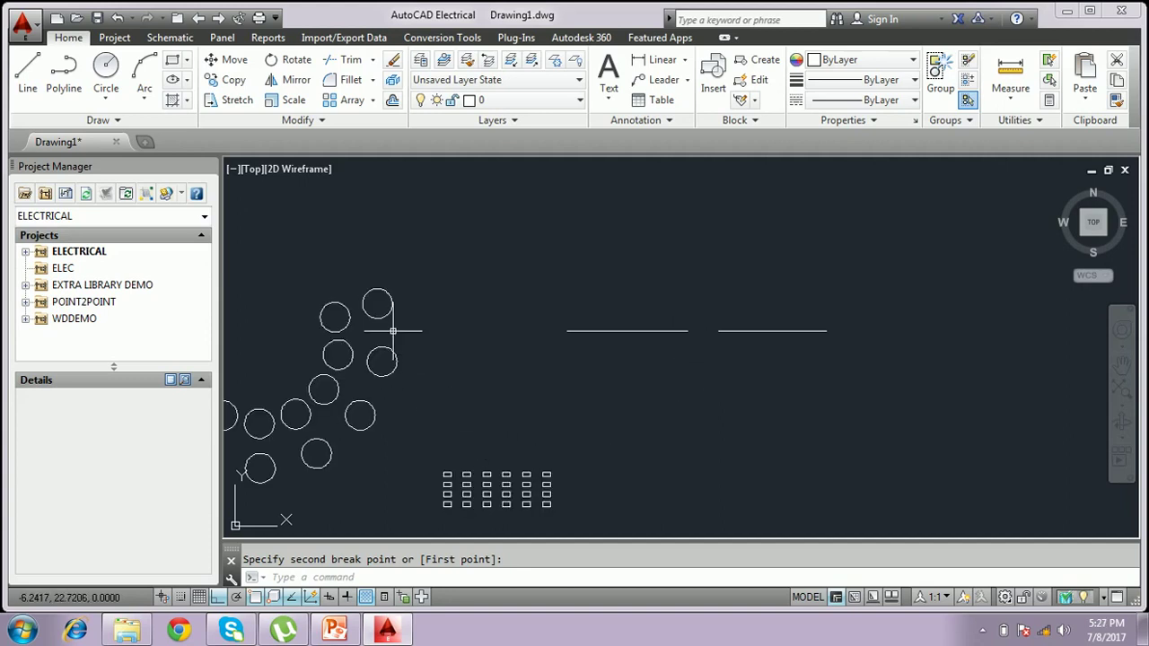
type("br")
Try breaking one of the arrayed circles, then cancel since the array is a block.
key("Return")
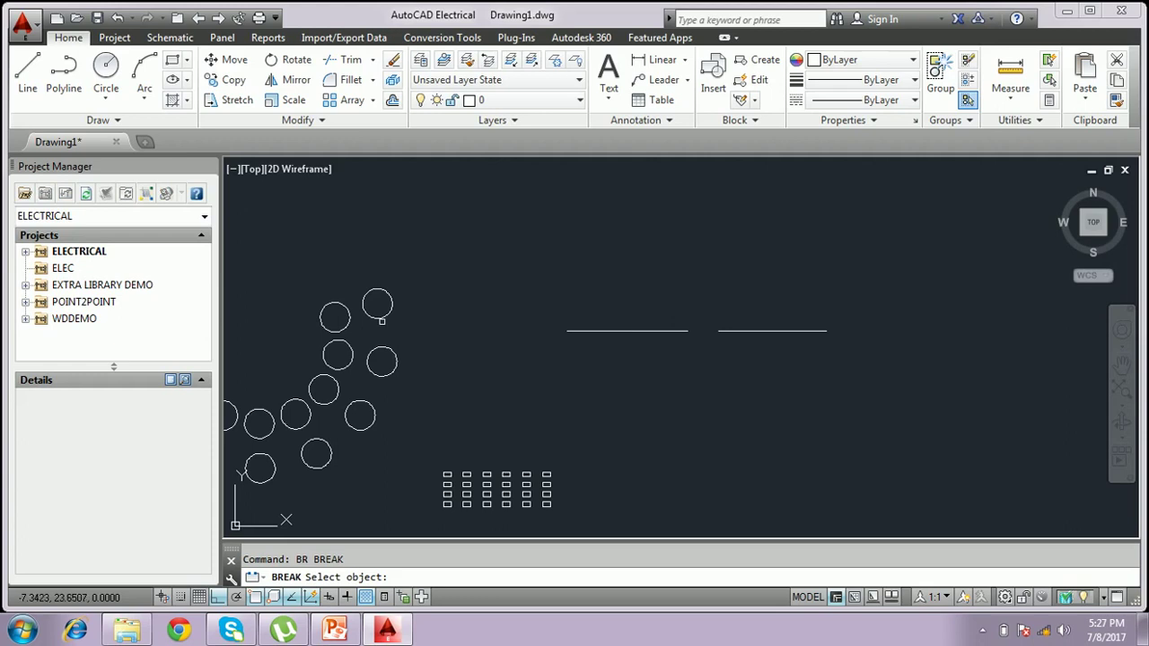
left_click(382, 319)
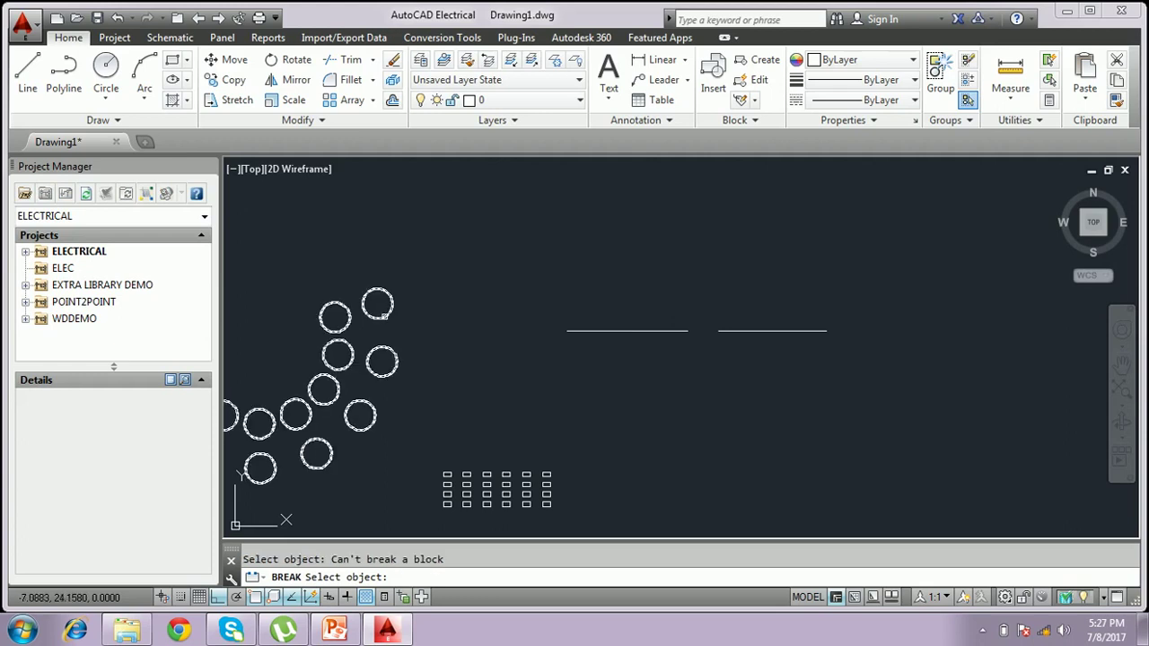
key("Escape")
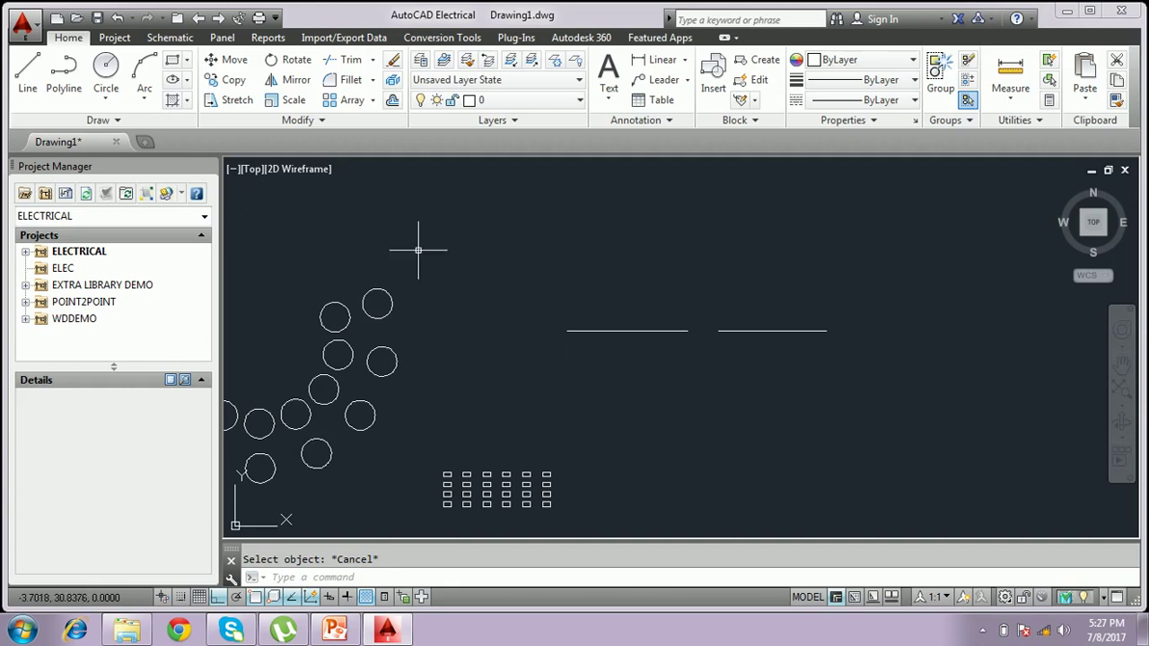
Draw a new circle above the split line.
left_click(108, 70)
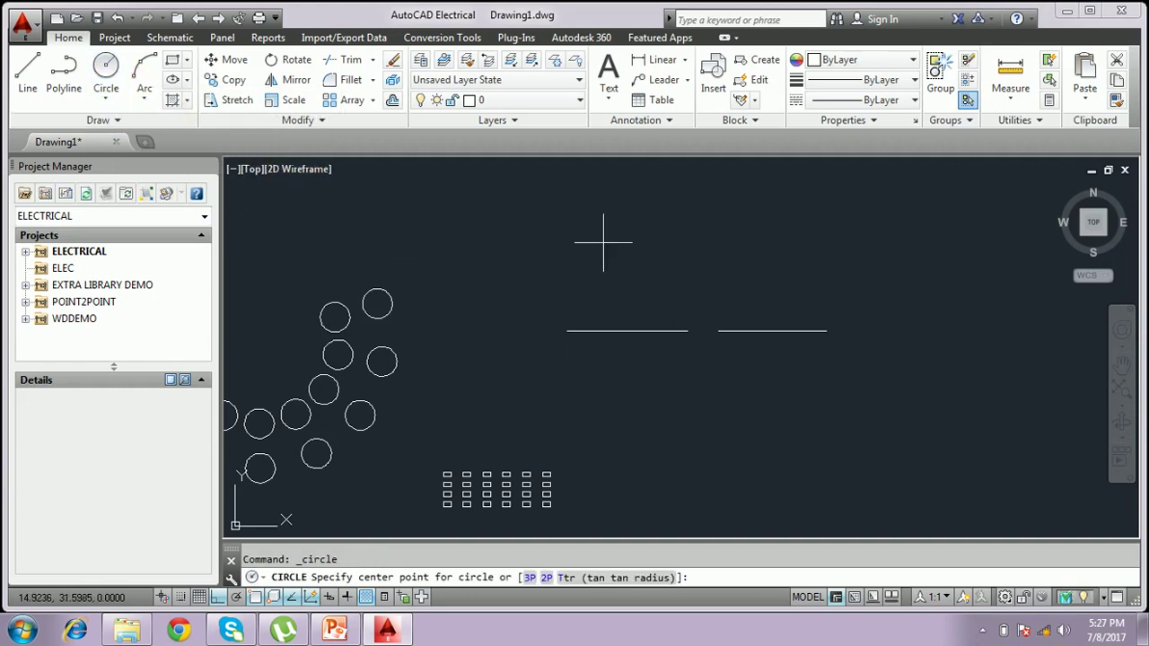
left_click(589, 219)
left_click(627, 254)
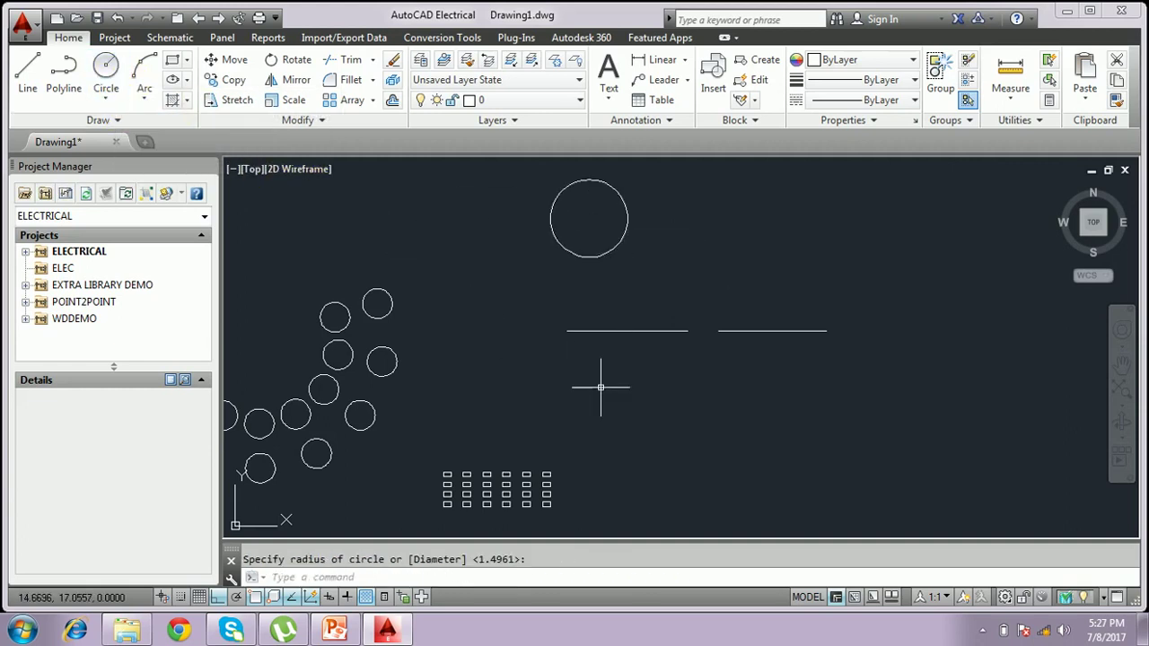
Break the circle between two points to leave a small top arc, then return to PowerPoint.
type("br")
key("Return")
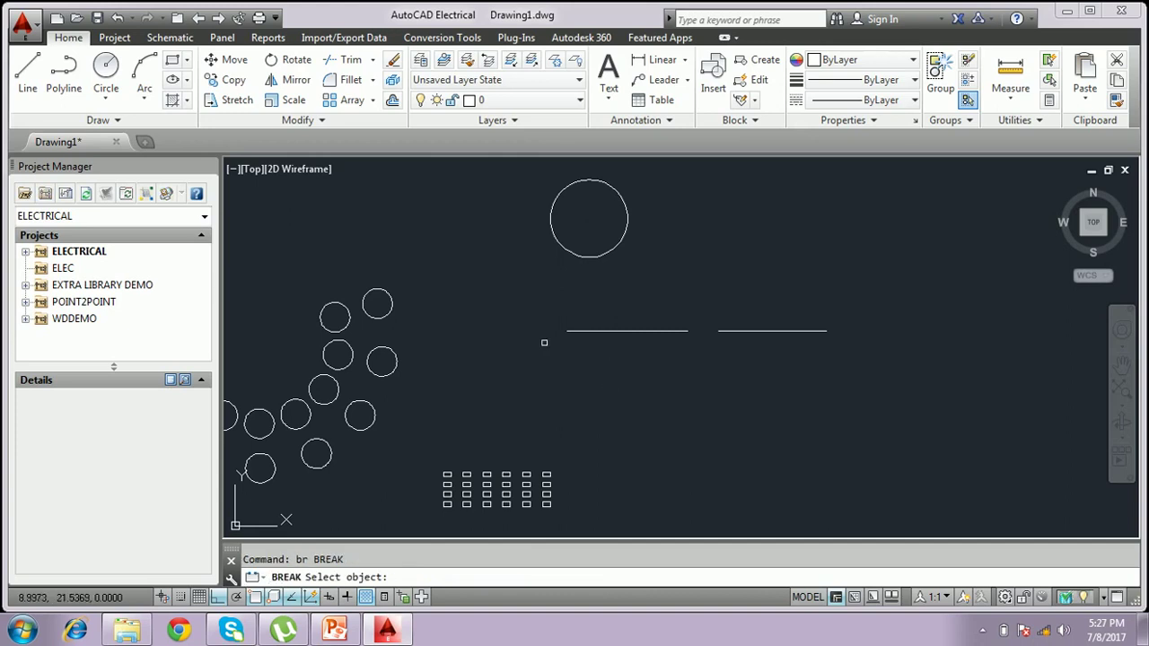
left_click(561, 191)
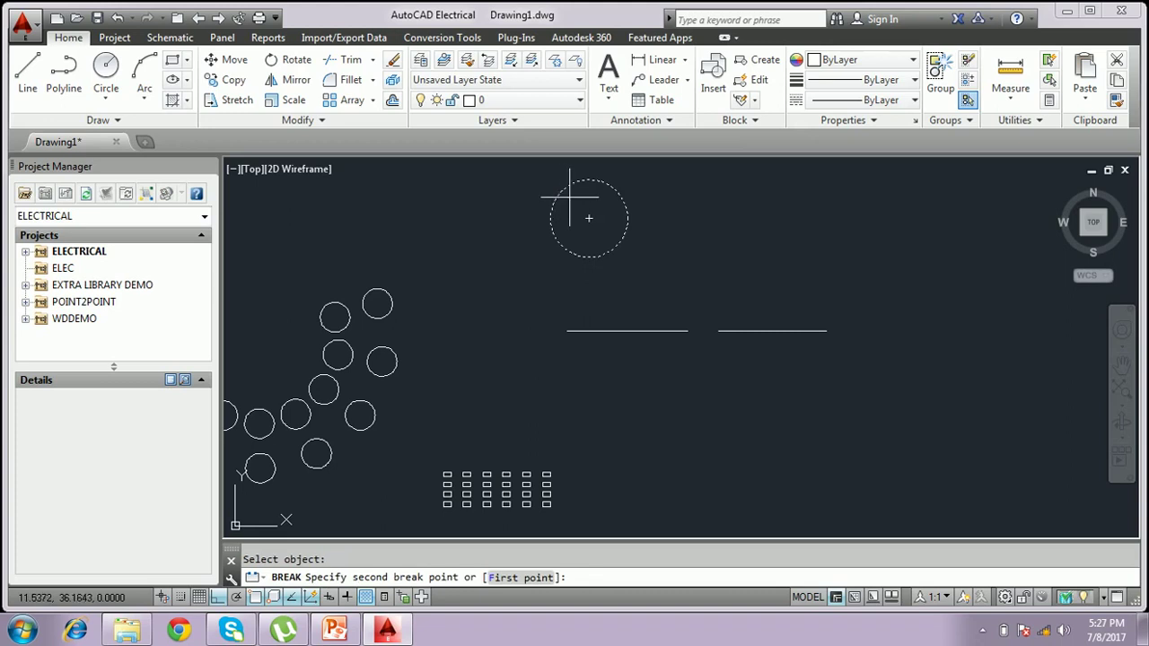
left_click(619, 193)
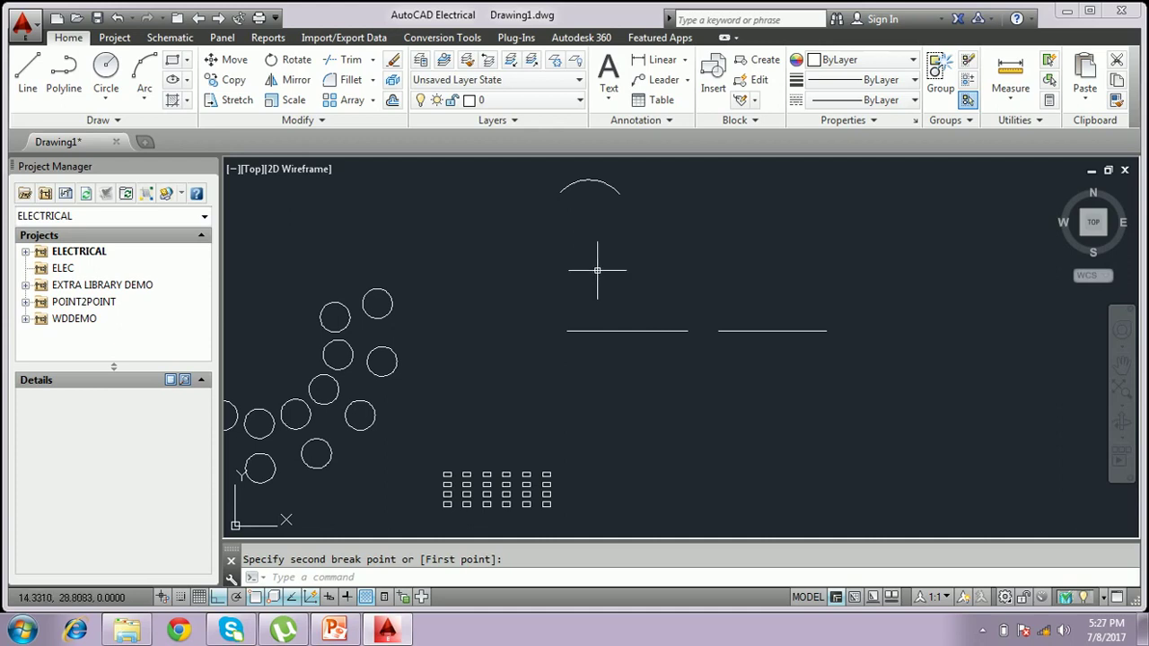
left_click(340, 635)
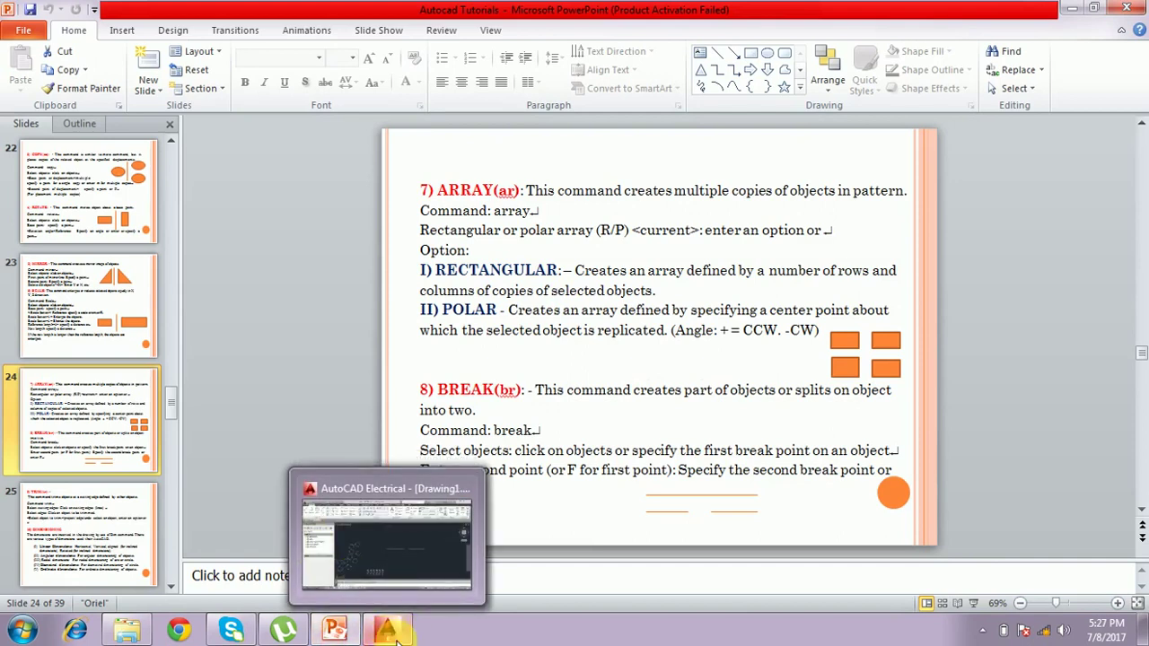
Leave the BREAK slide and bring the AutoCAD Electrical drawing back to the front.
left_click(395, 636)
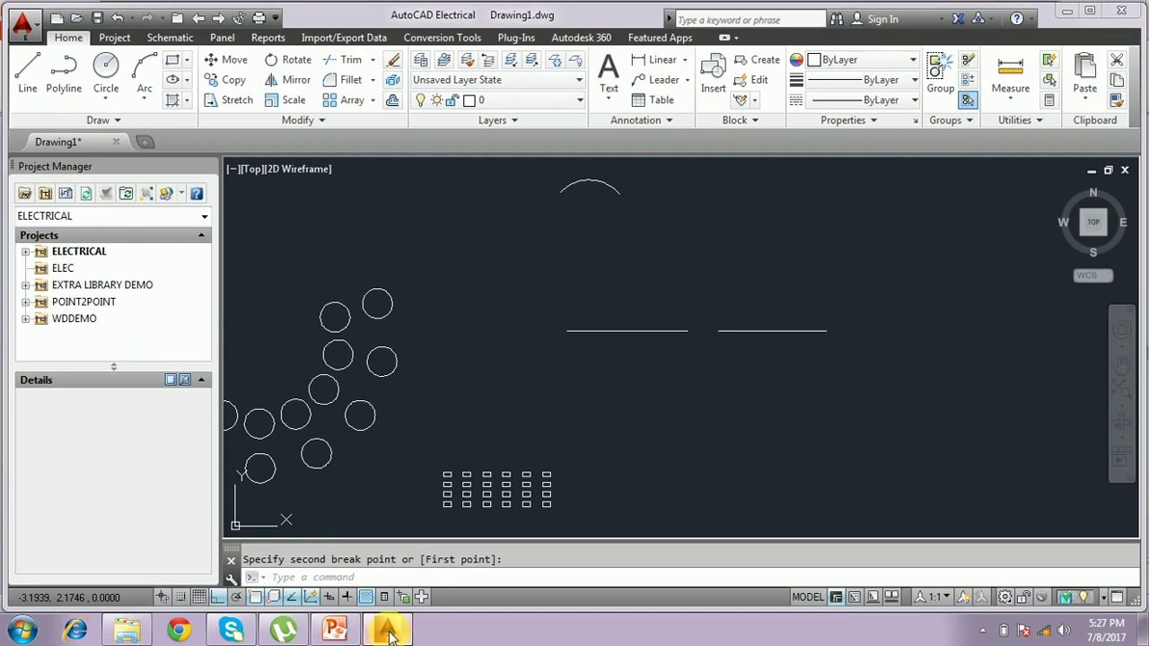
left_click(389, 634)
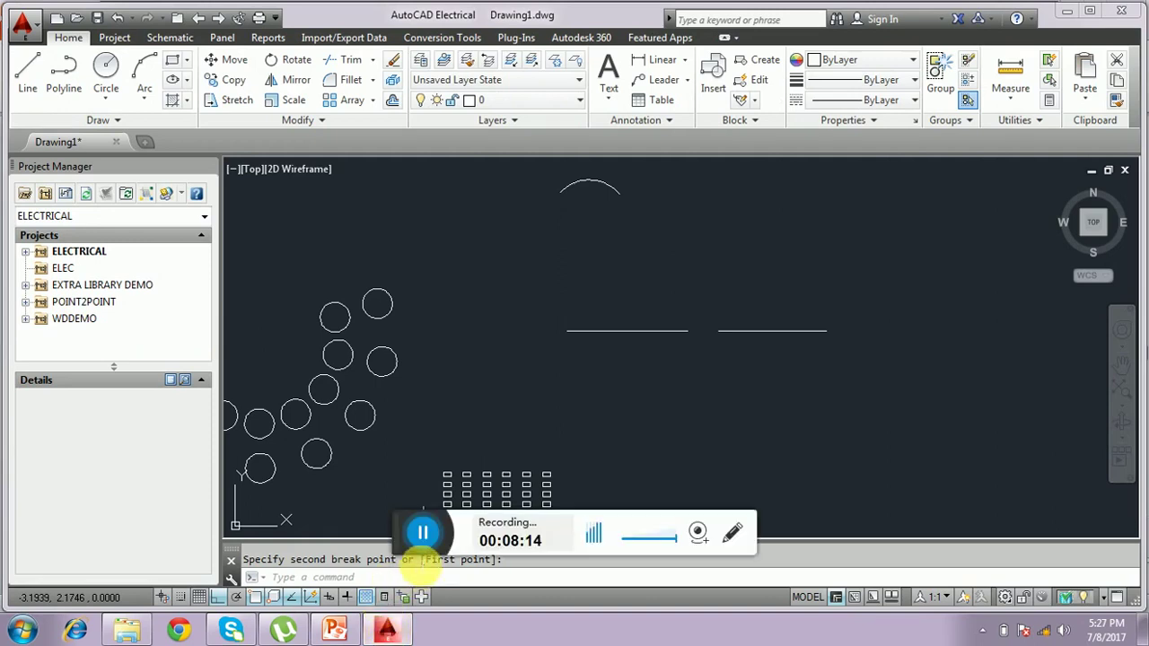